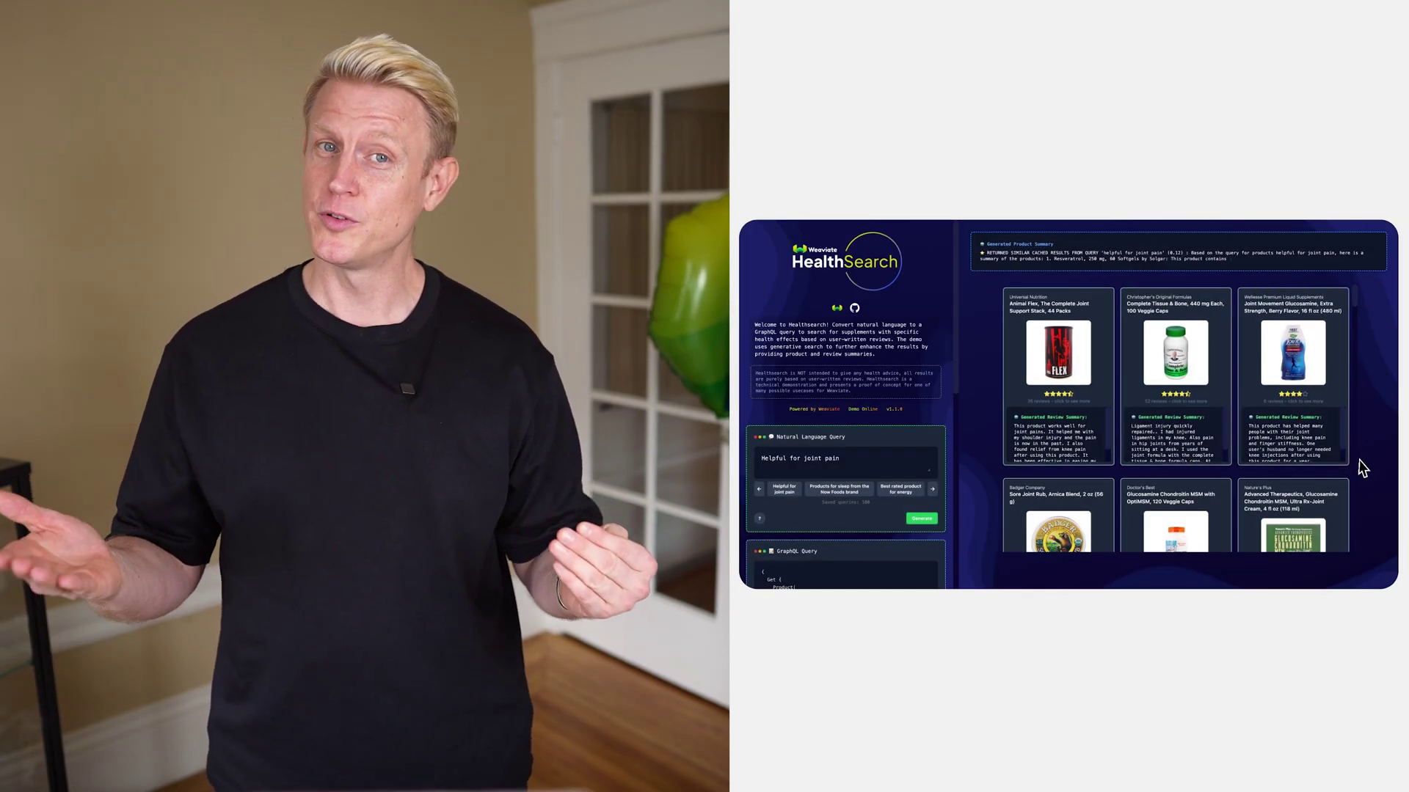
scroll(1342, 470, down, 3)
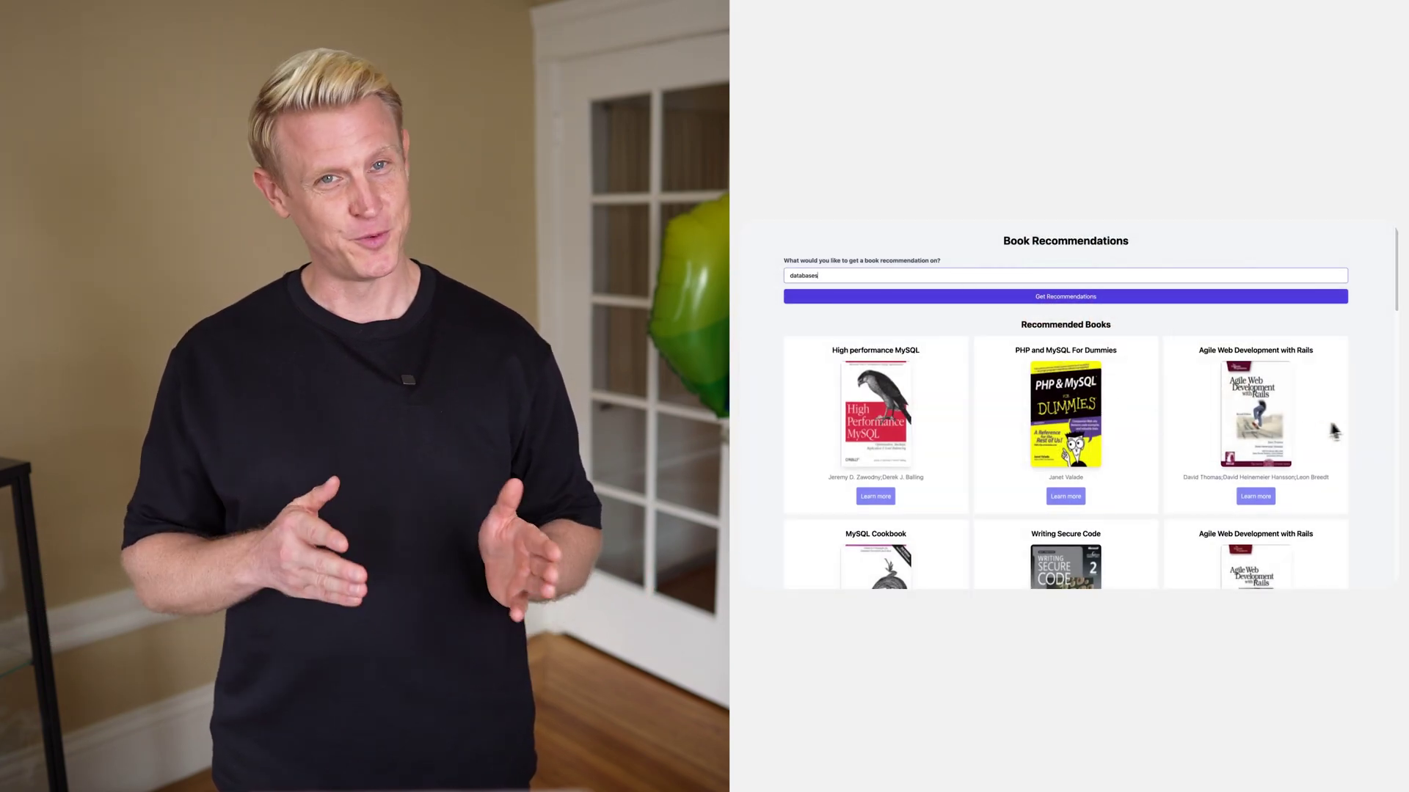
scroll(1353, 426, down, 1)
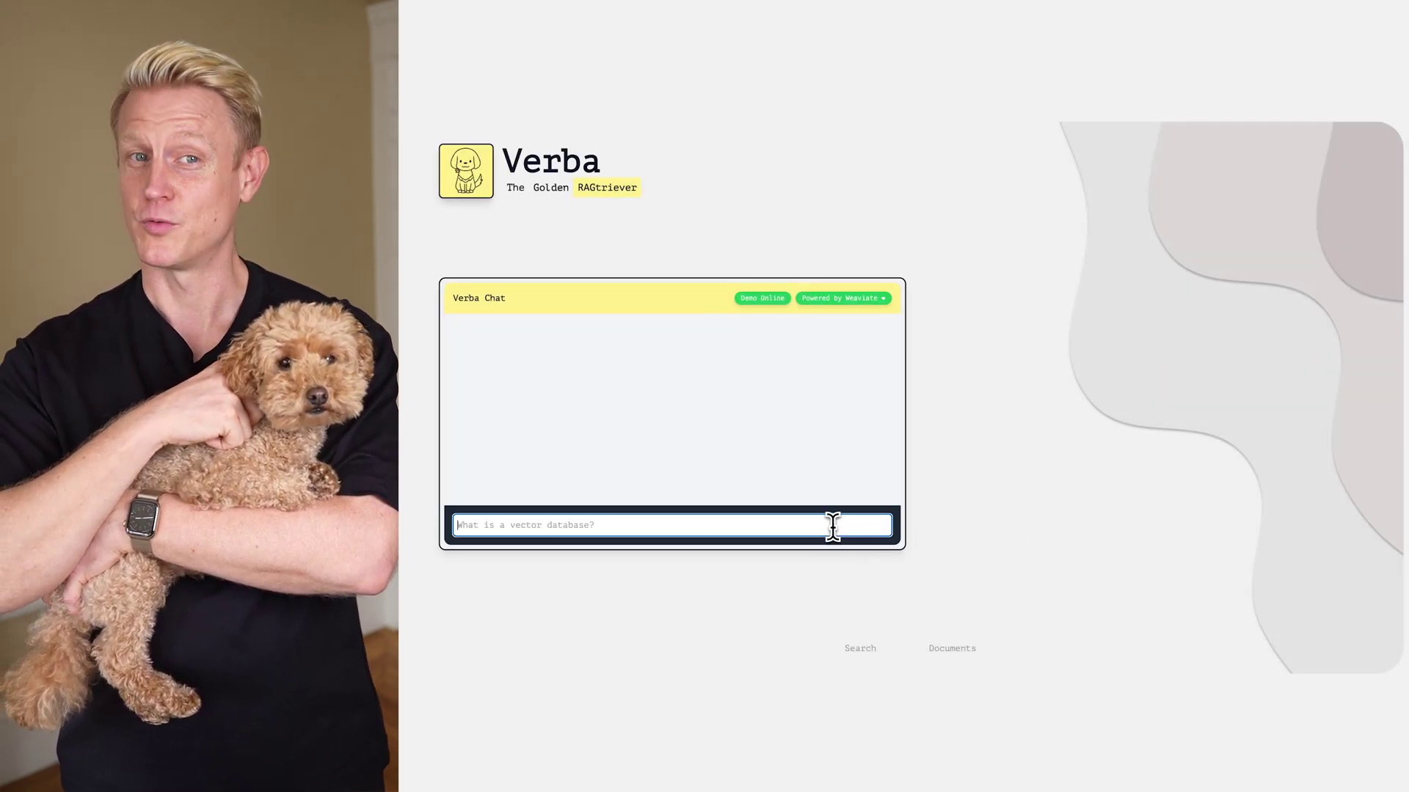
- Ask the Verba chat "What is a vector database?"
text(What is a vec)
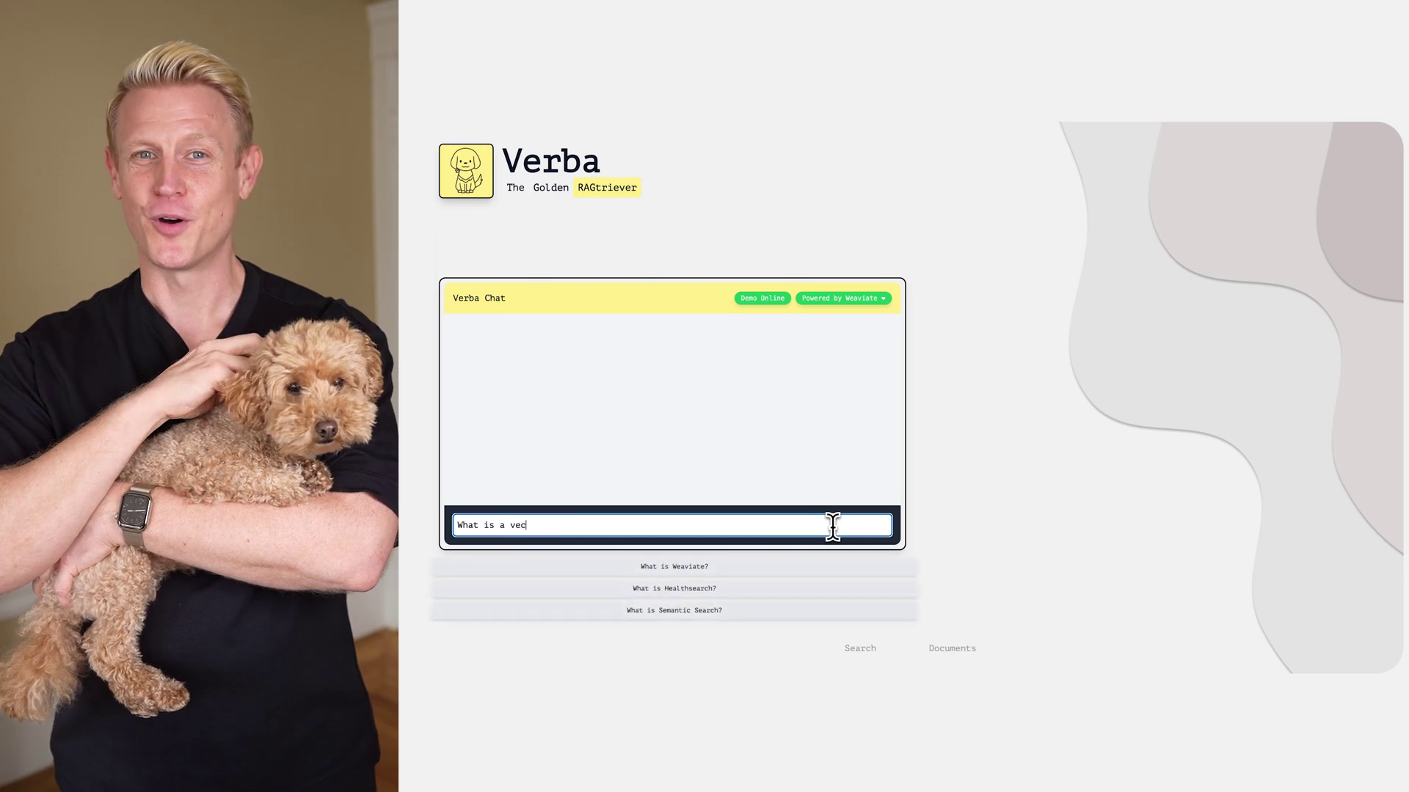
text(tor database?)
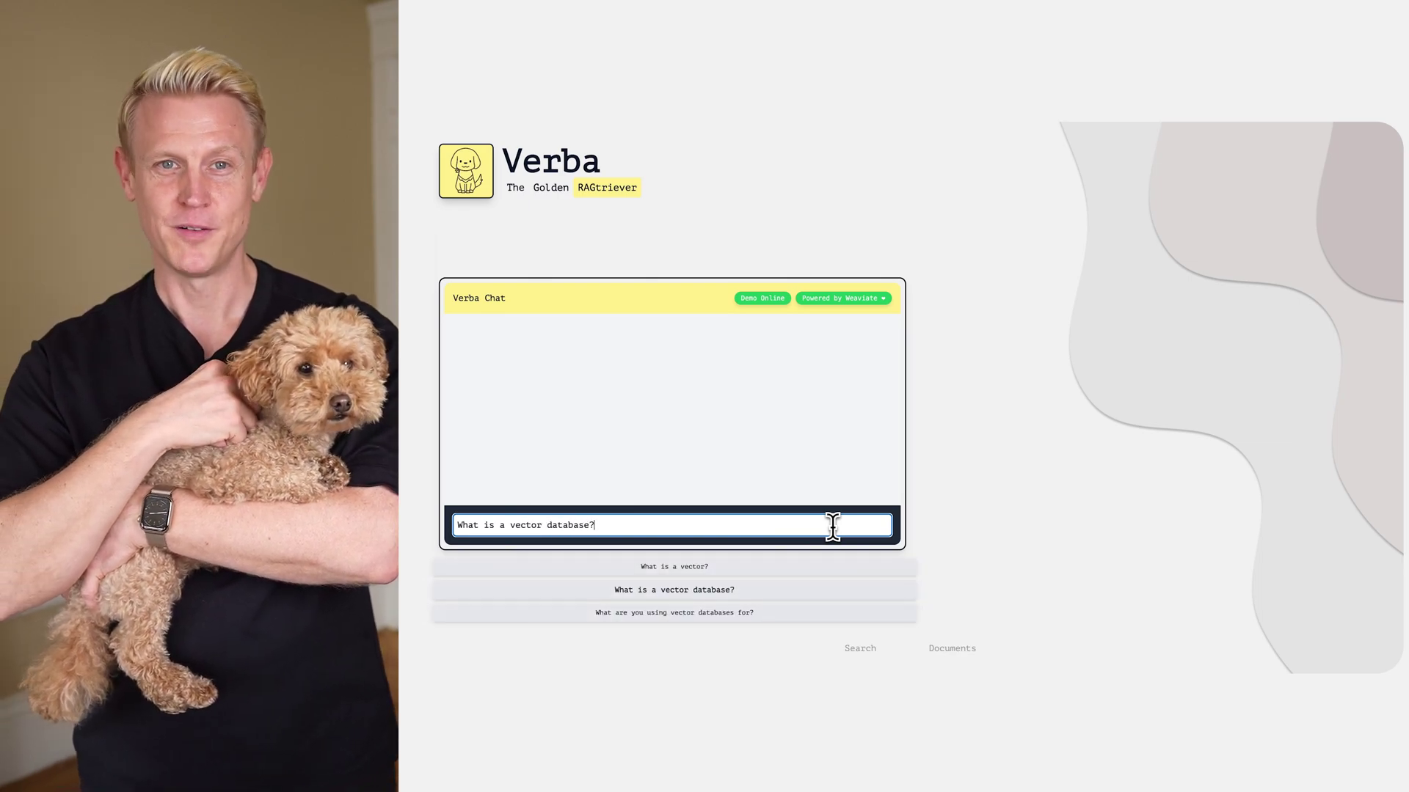
key(Return)
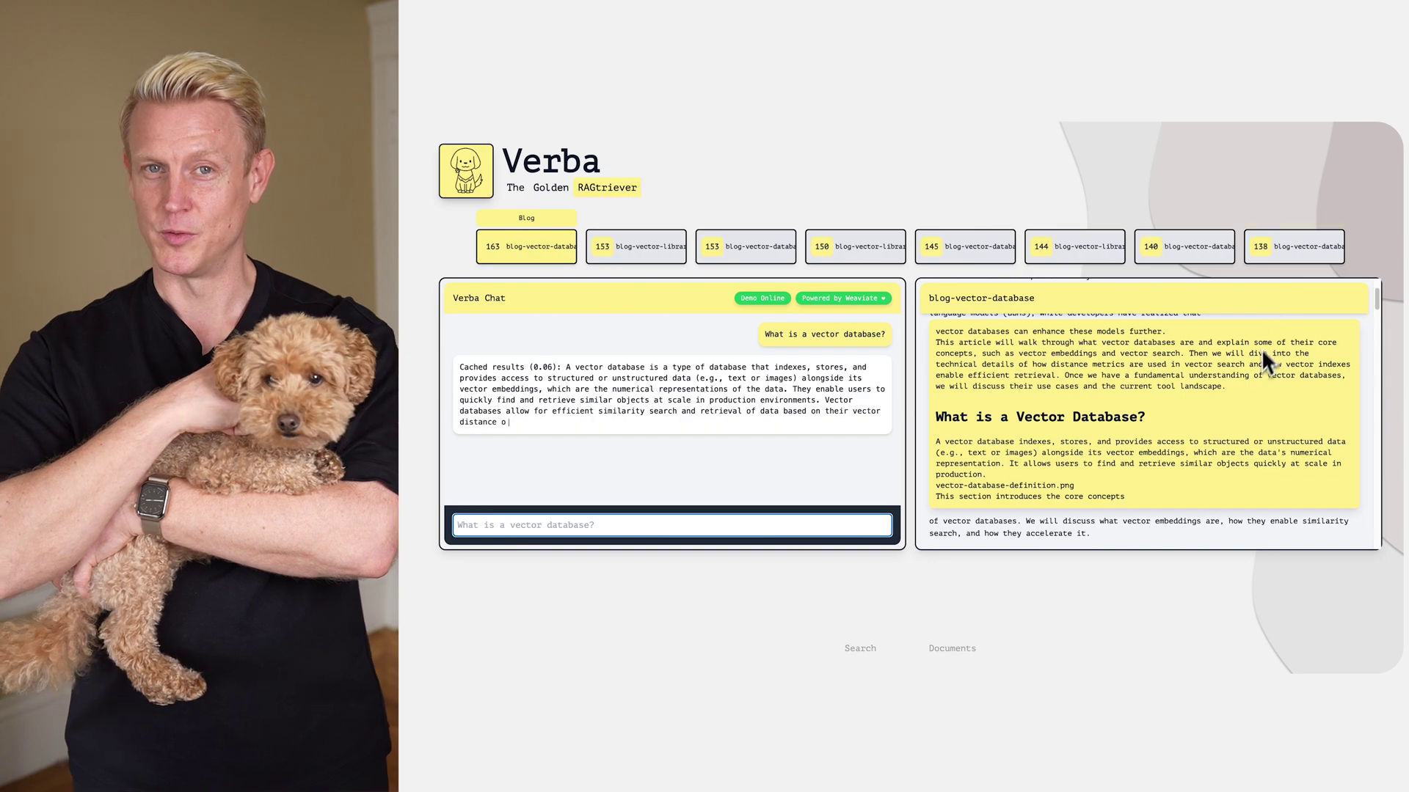
- Read through the blog-vector-database source passage, then open the second and third retrieved source documents
scroll(1219, 424, down, 5)
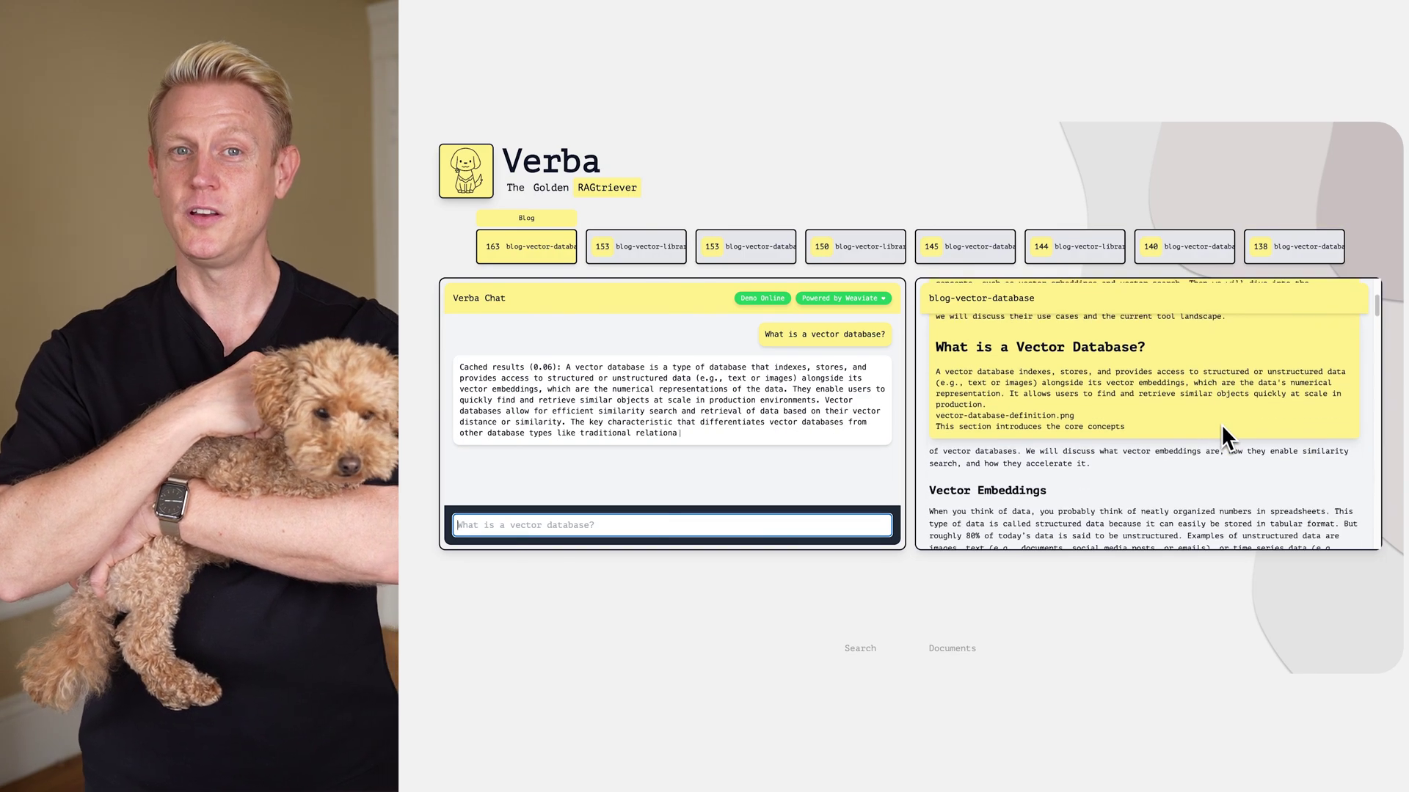
scroll(1222, 424, down, 8)
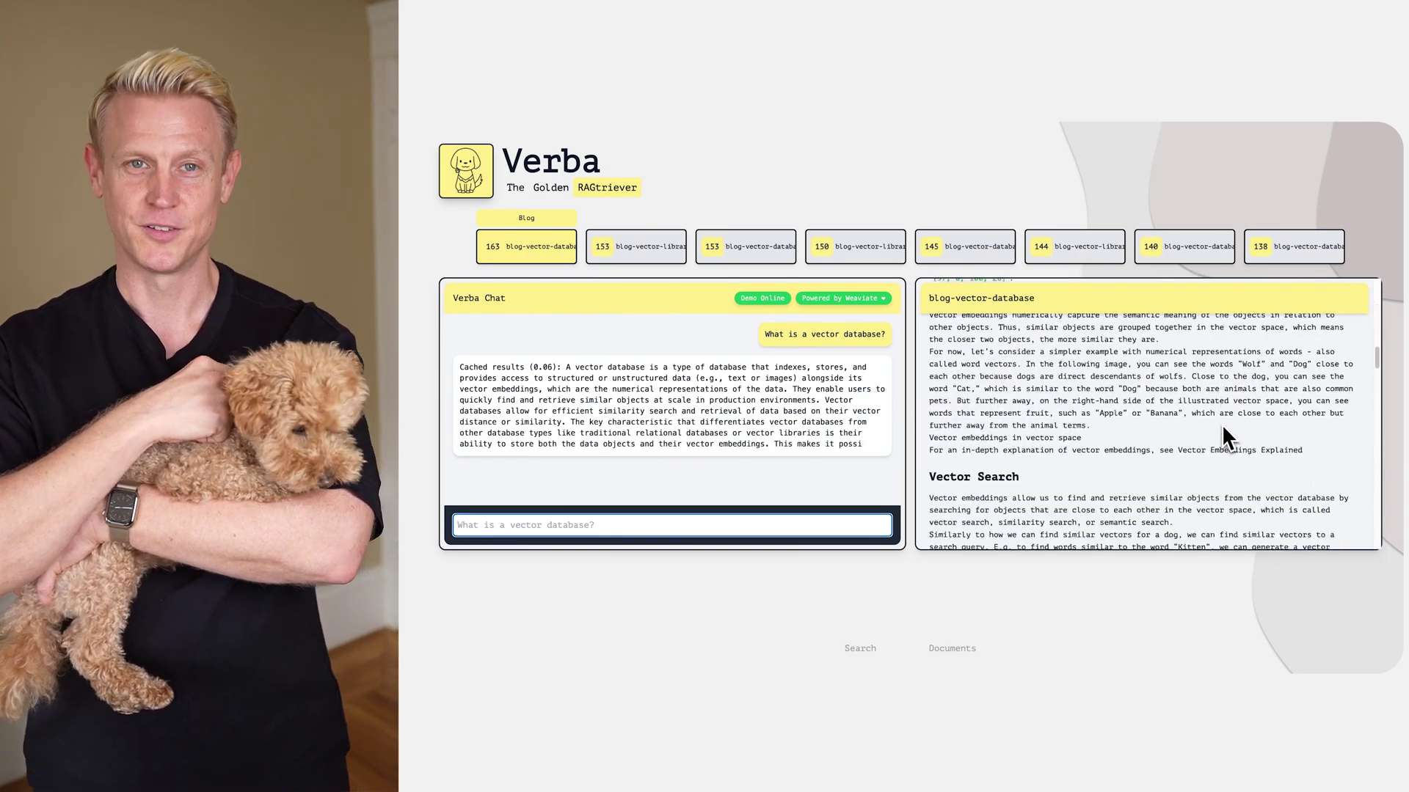
click(657, 246)
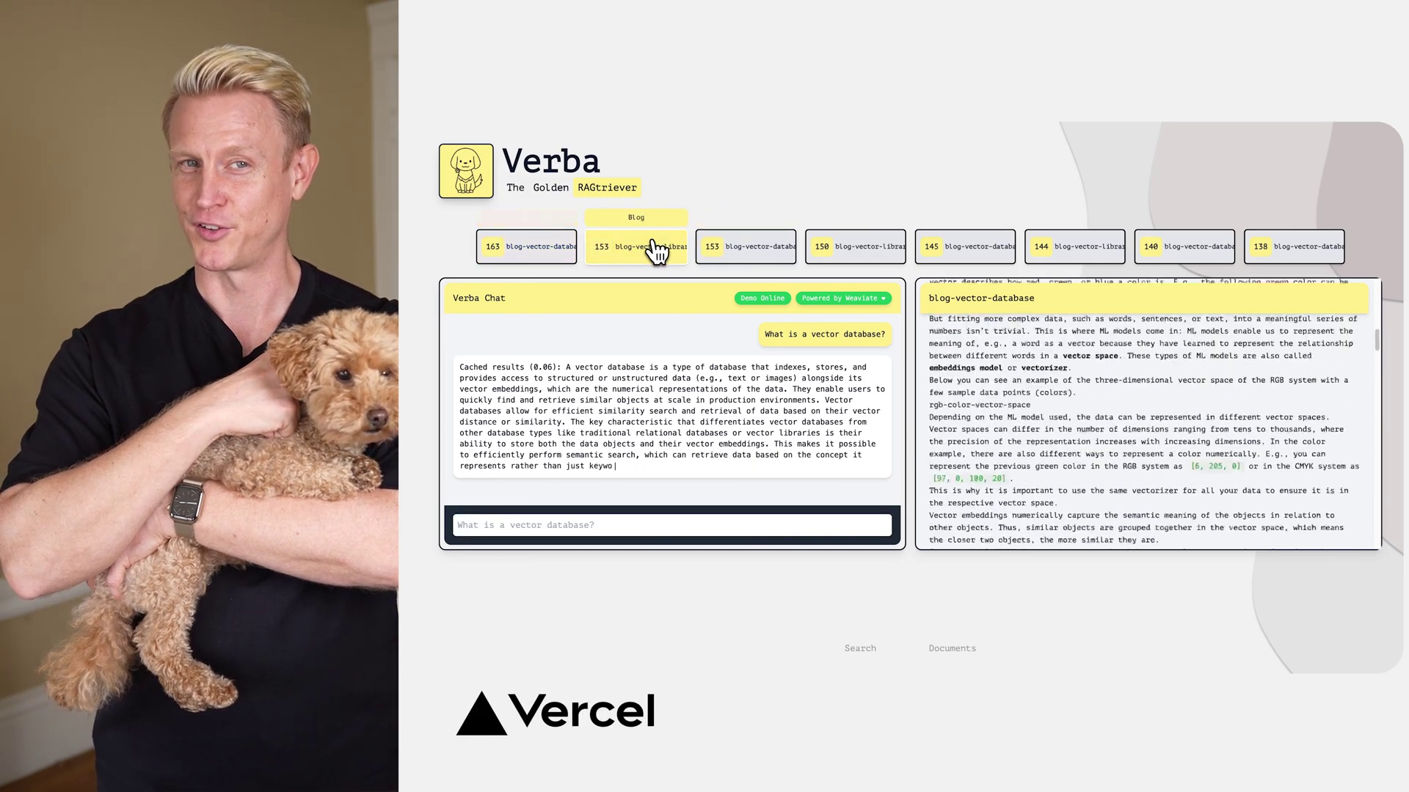
click(742, 248)
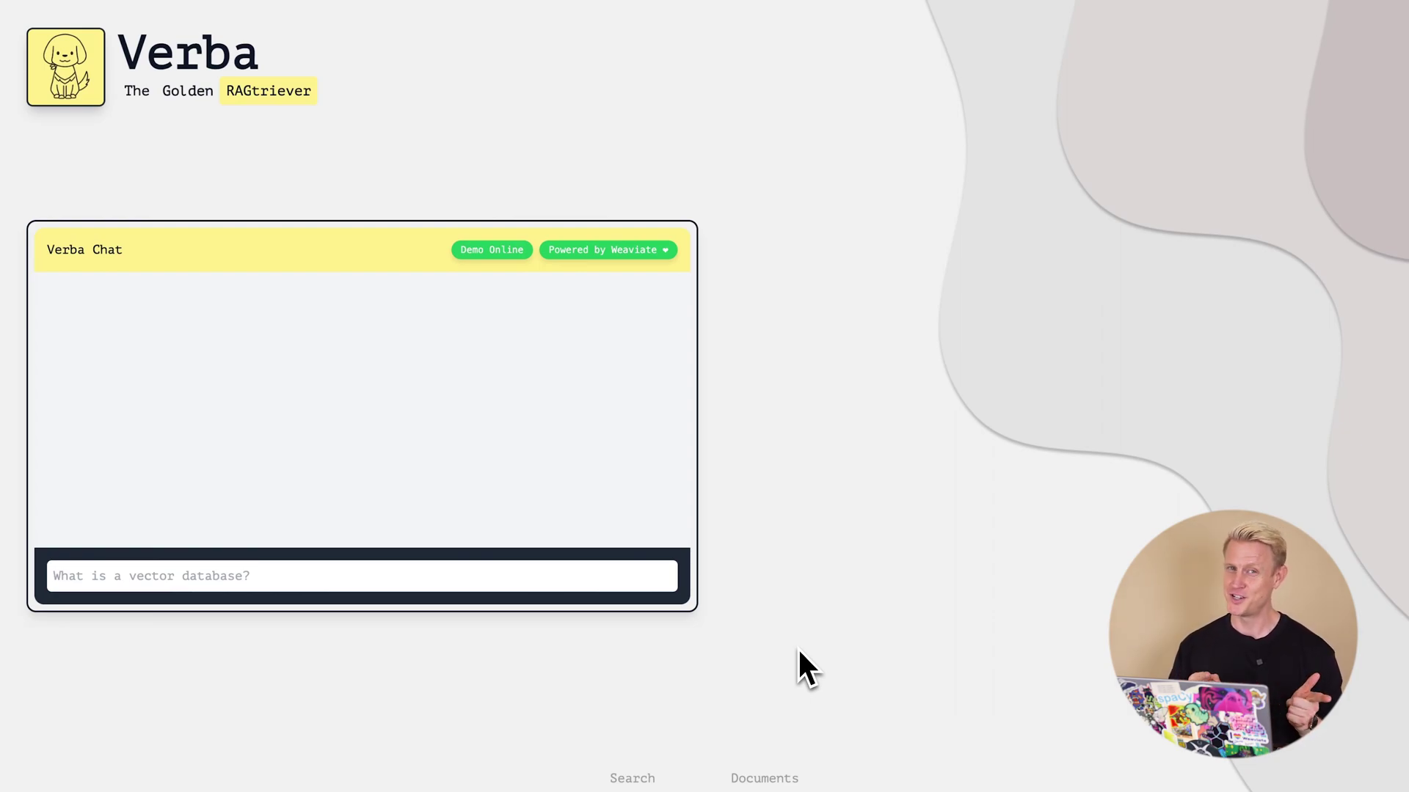
- Ask the Verba chat "What is Weaviate?"
click(629, 580)
text(What is Weaviate?)
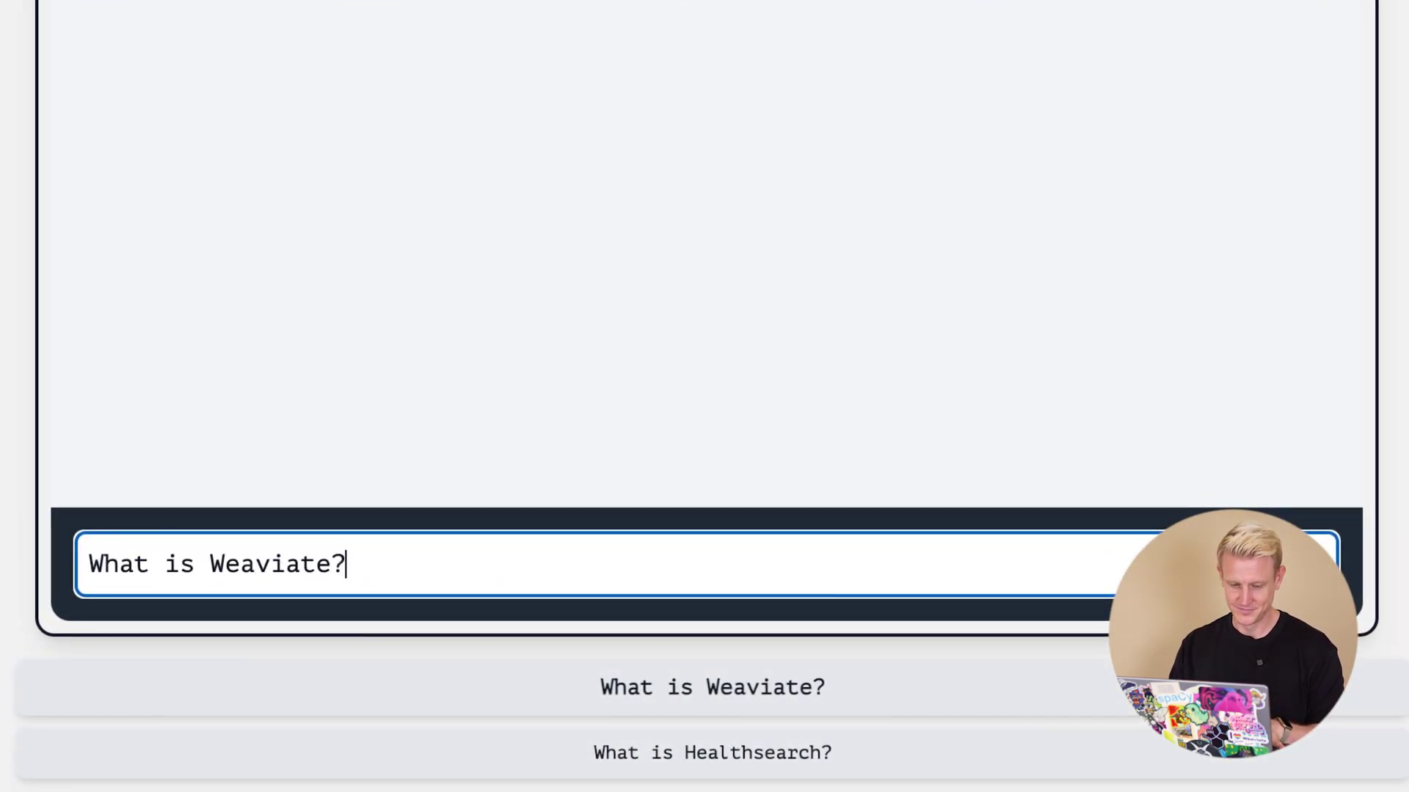
key(Return)
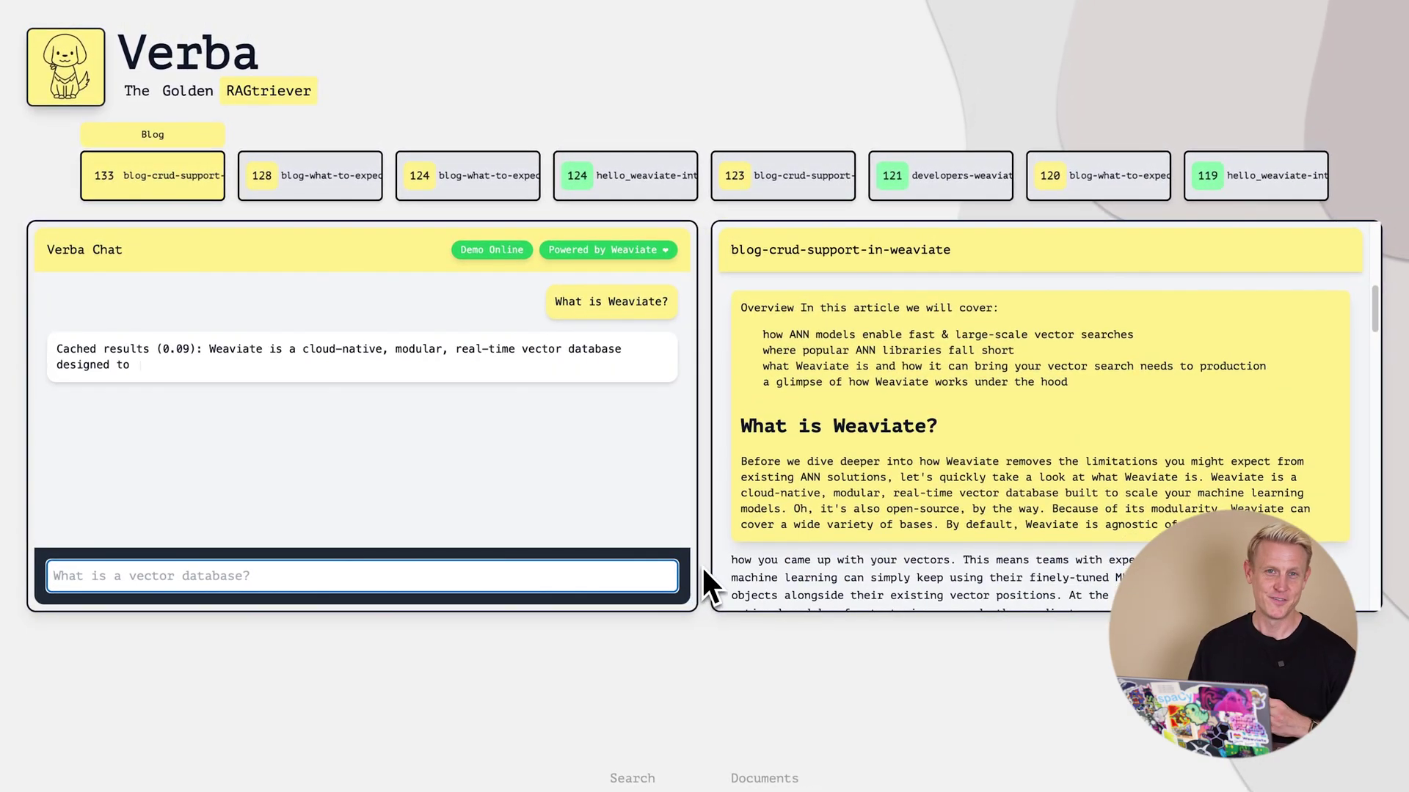
- Highlight the opening line of the cached answer and open the hello_weaviate-intro documentation source with score 124
drag(63, 341, 591, 352)
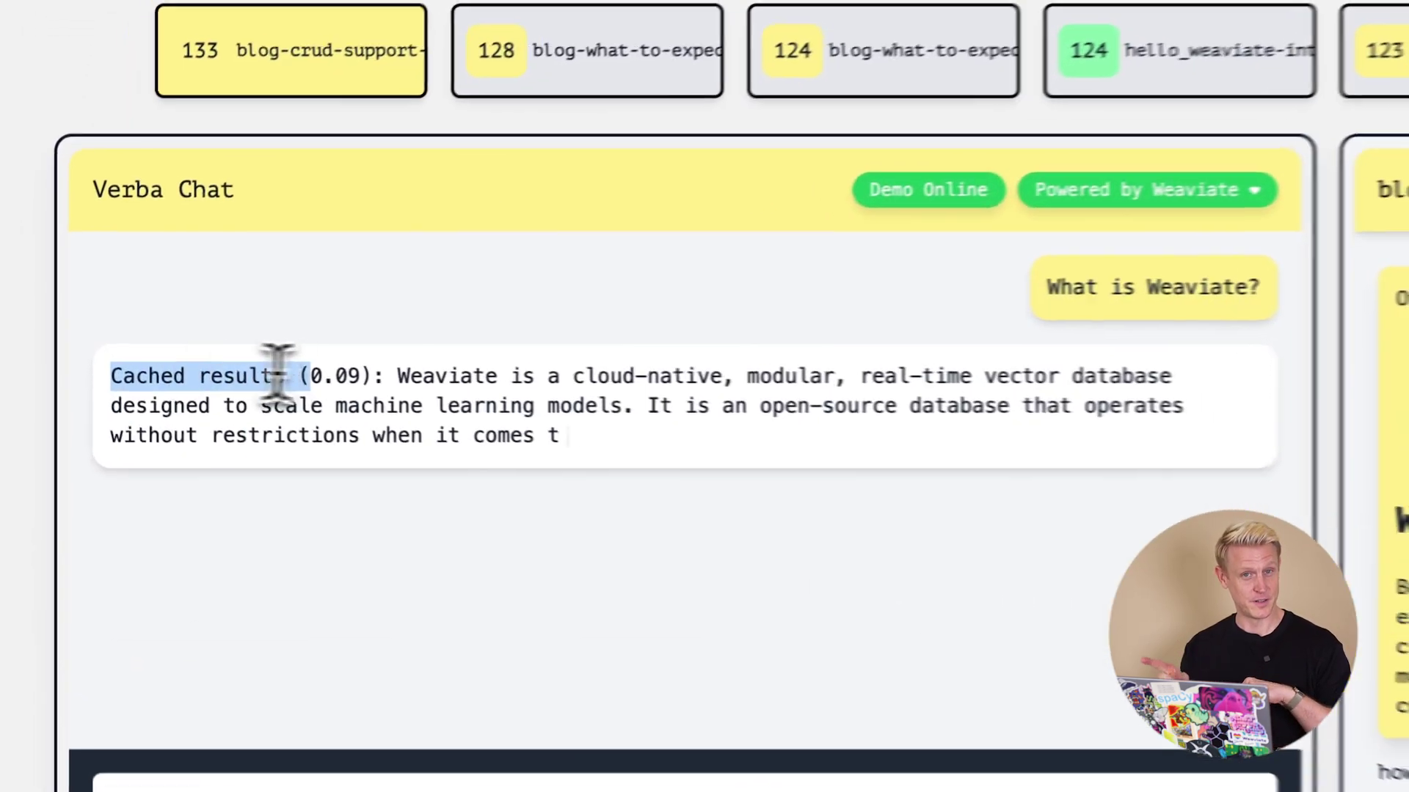
drag(835, 359, 947, 376)
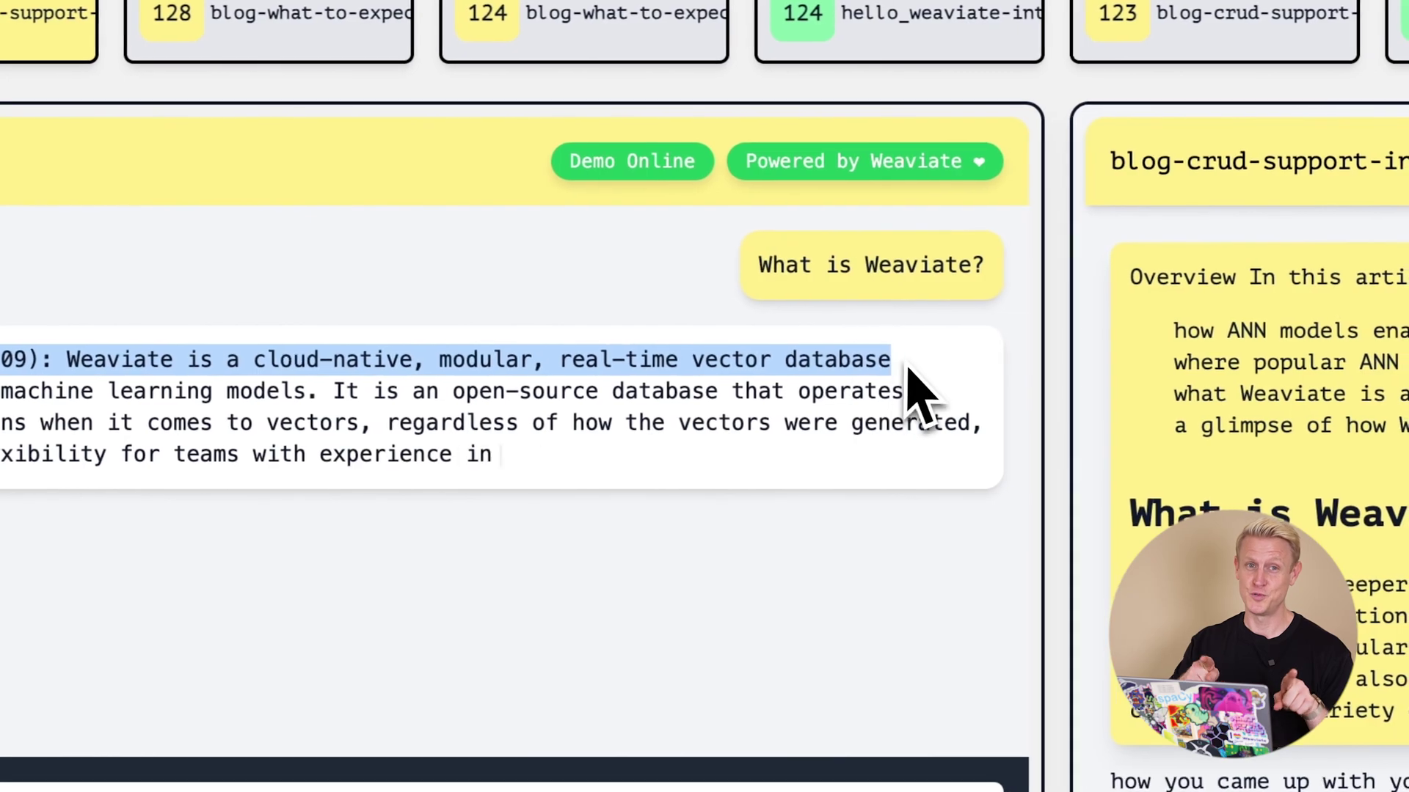
click(957, 385)
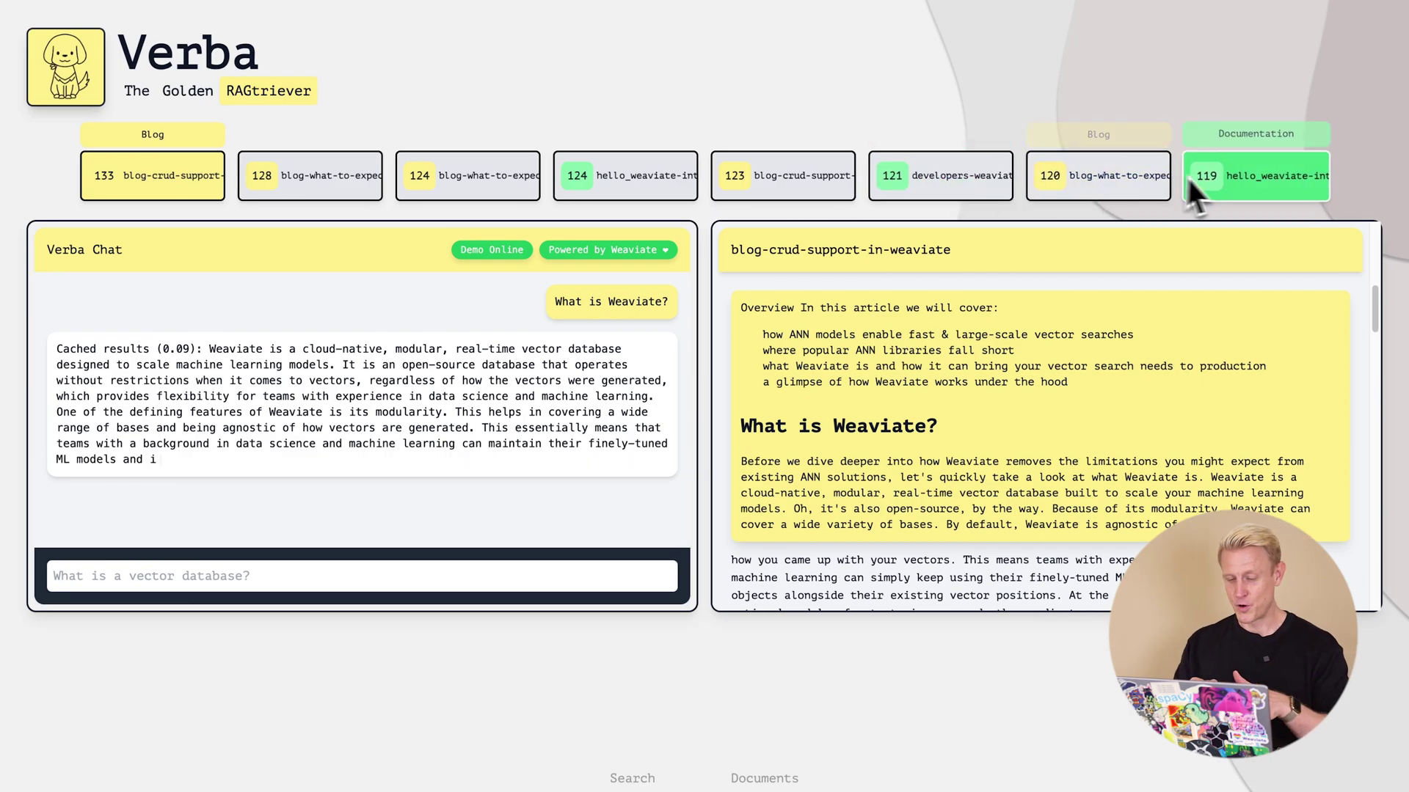
click(686, 187)
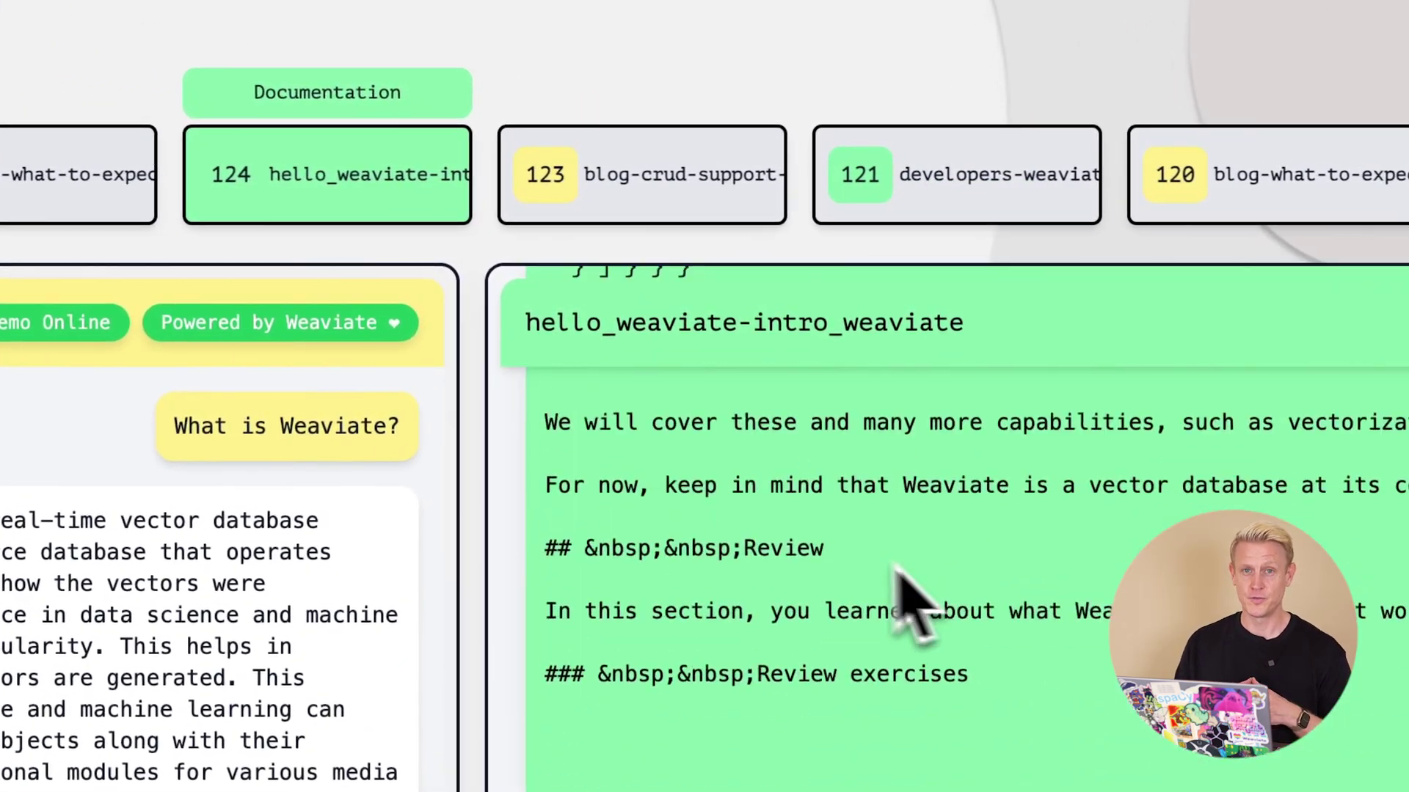
click(658, 326)
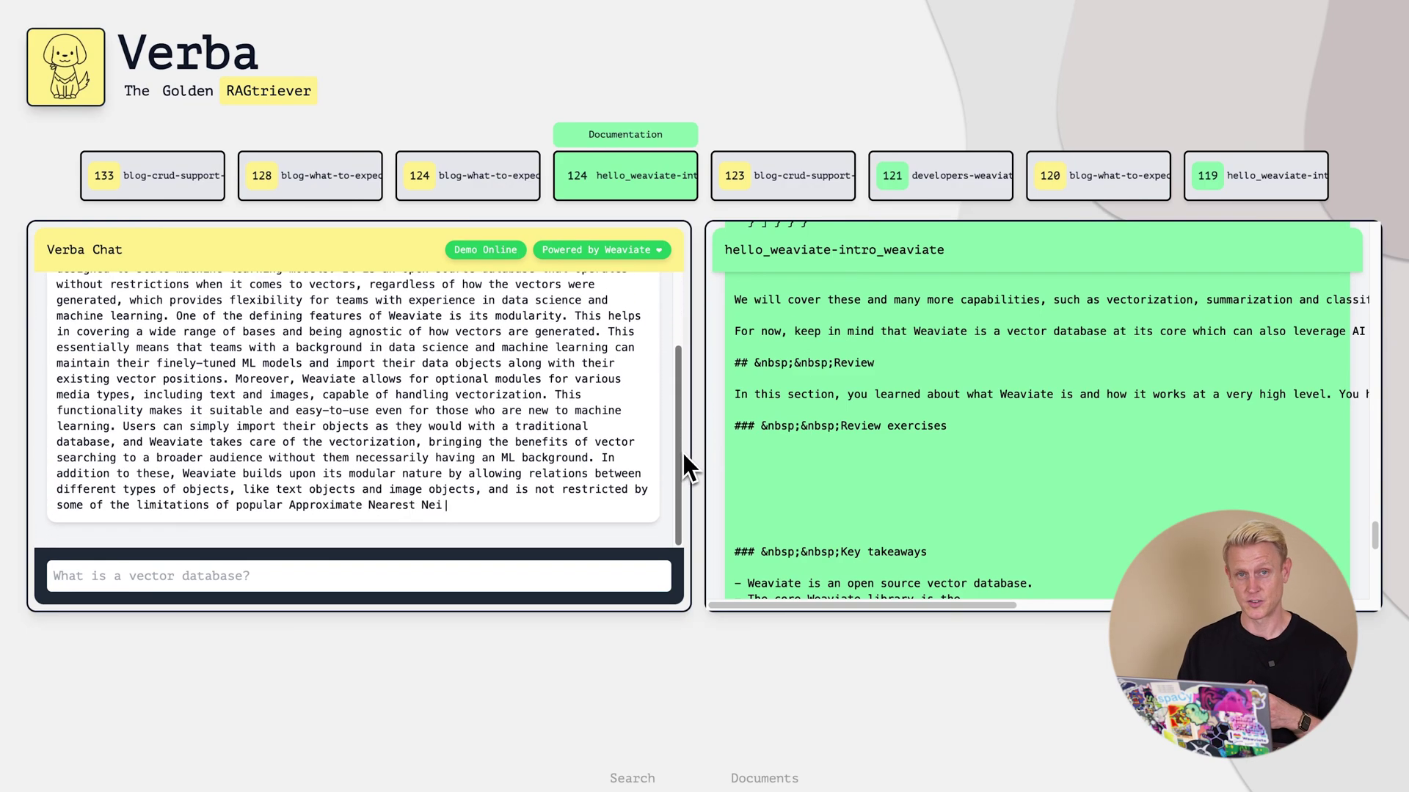
- Ask the Verba chat "How to use nearText in Python?"
click(641, 567)
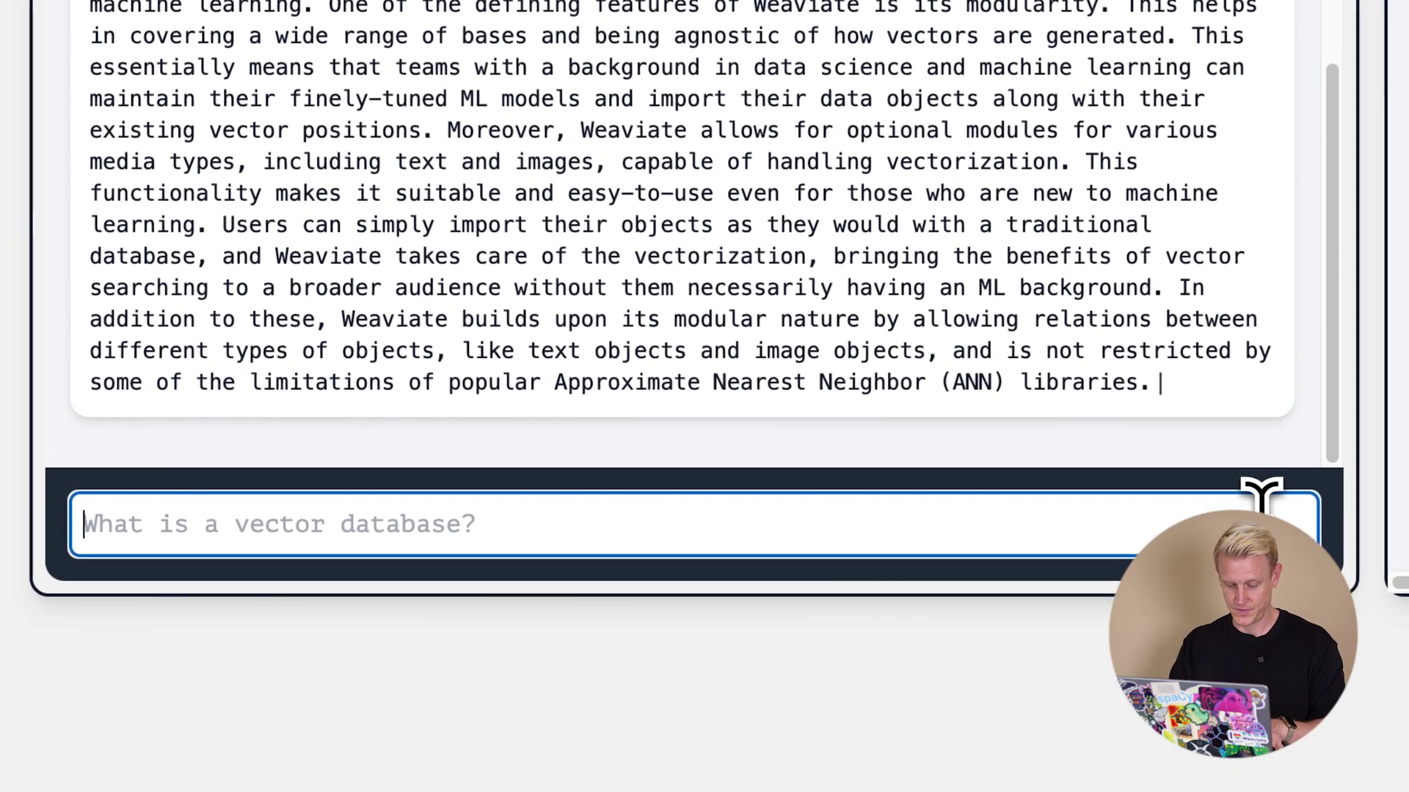
text(How to use nearText)
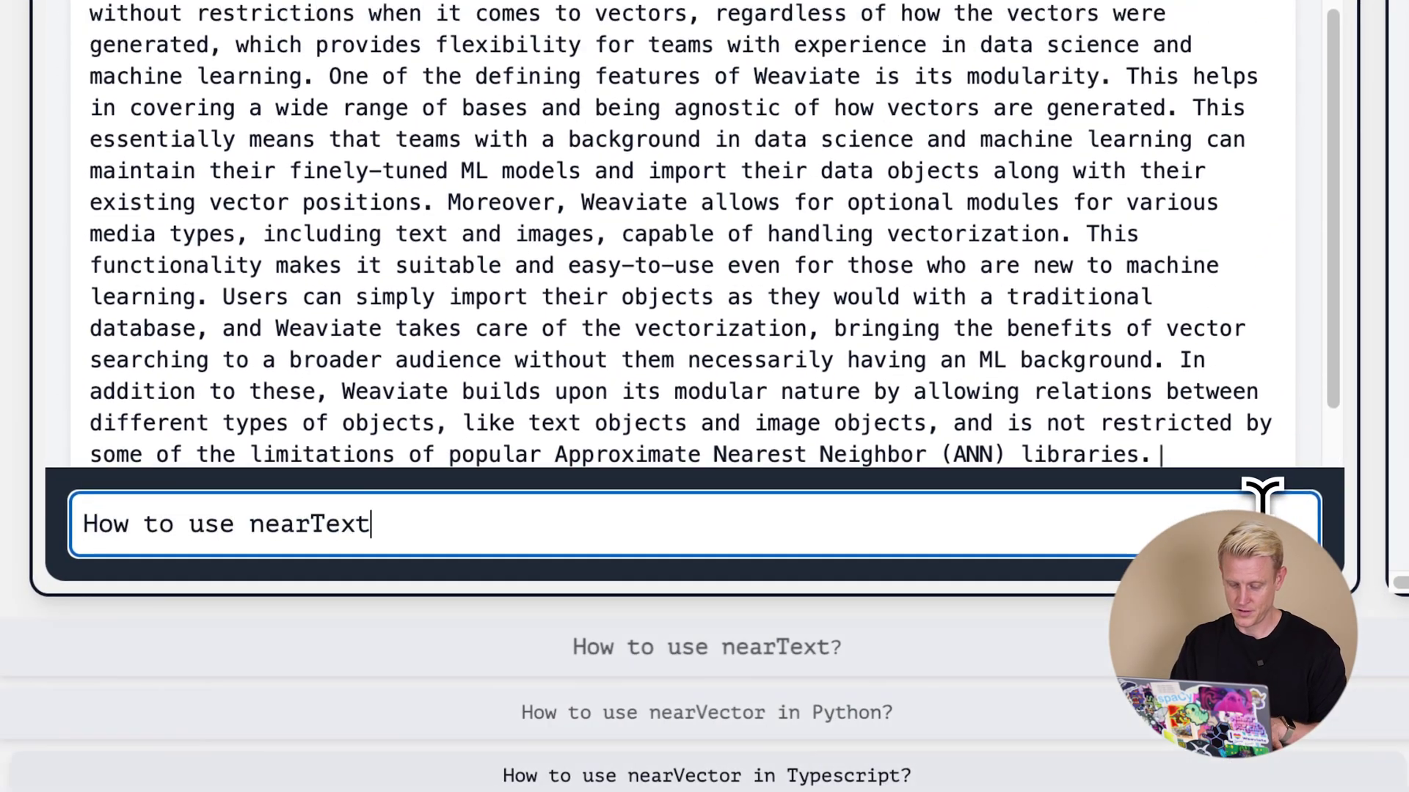
text( in Python?)
key(Return)
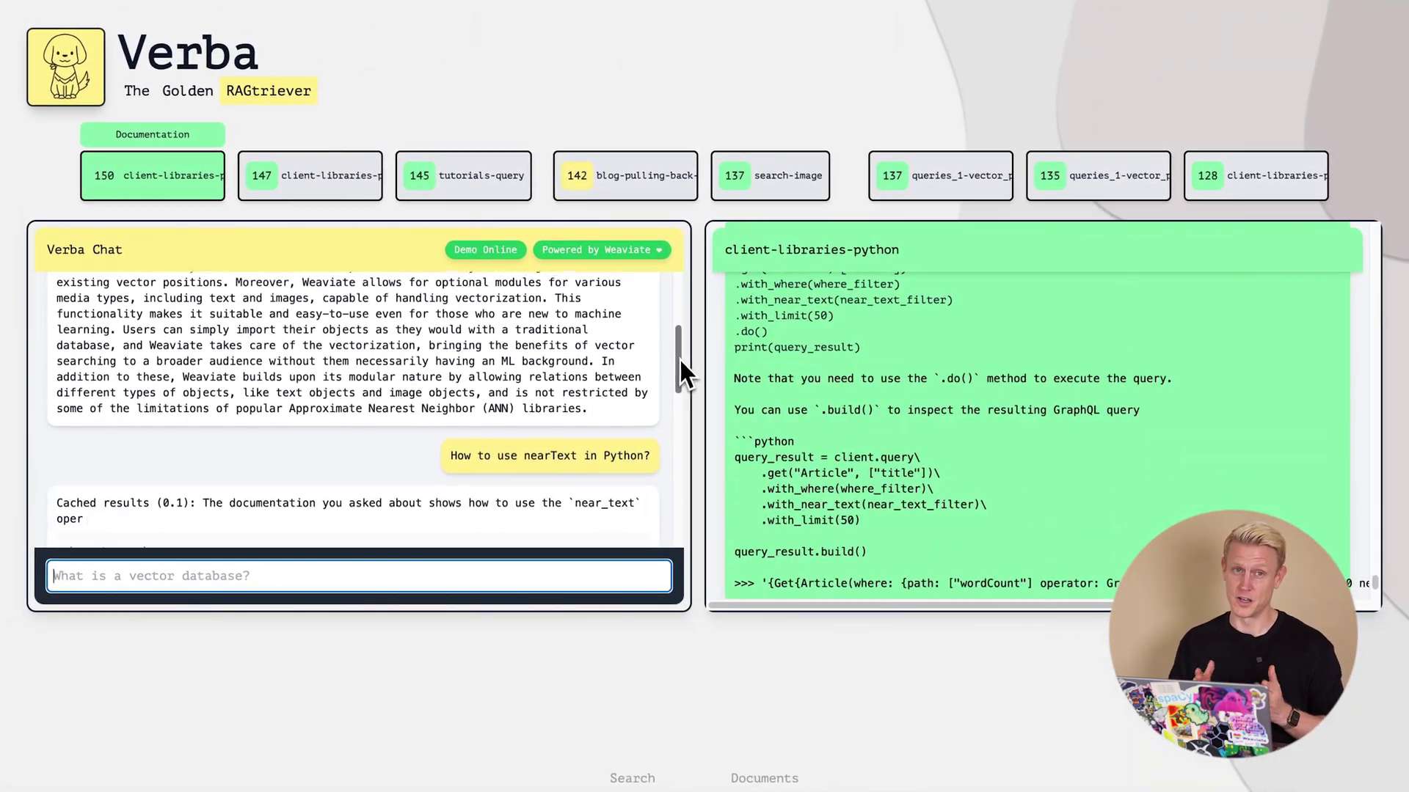
- Examine the Python code in the nearText answer, highlighting the query_result = client.query block down to .do()
drag(680, 360, 705, 508)
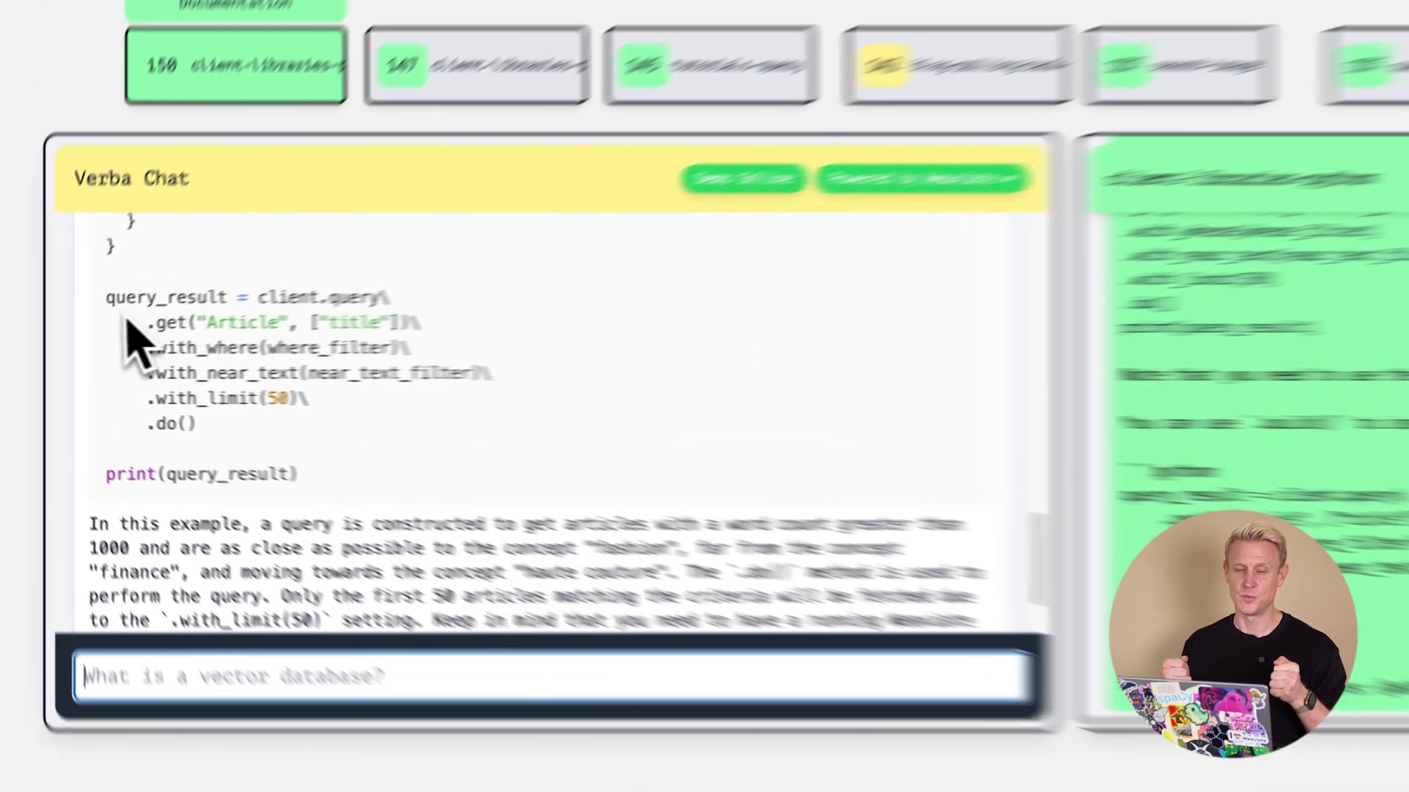
drag(106, 297, 271, 457)
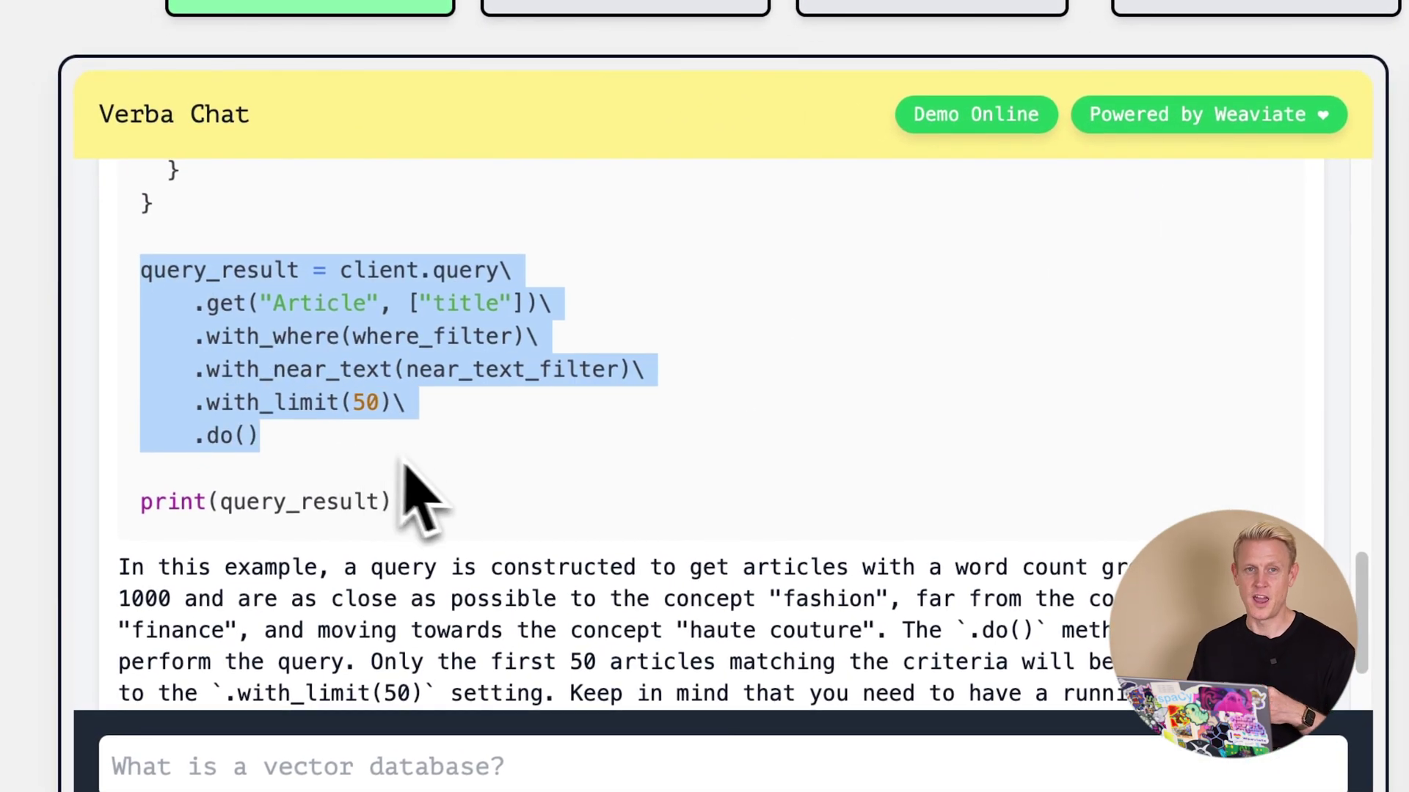
click(547, 506)
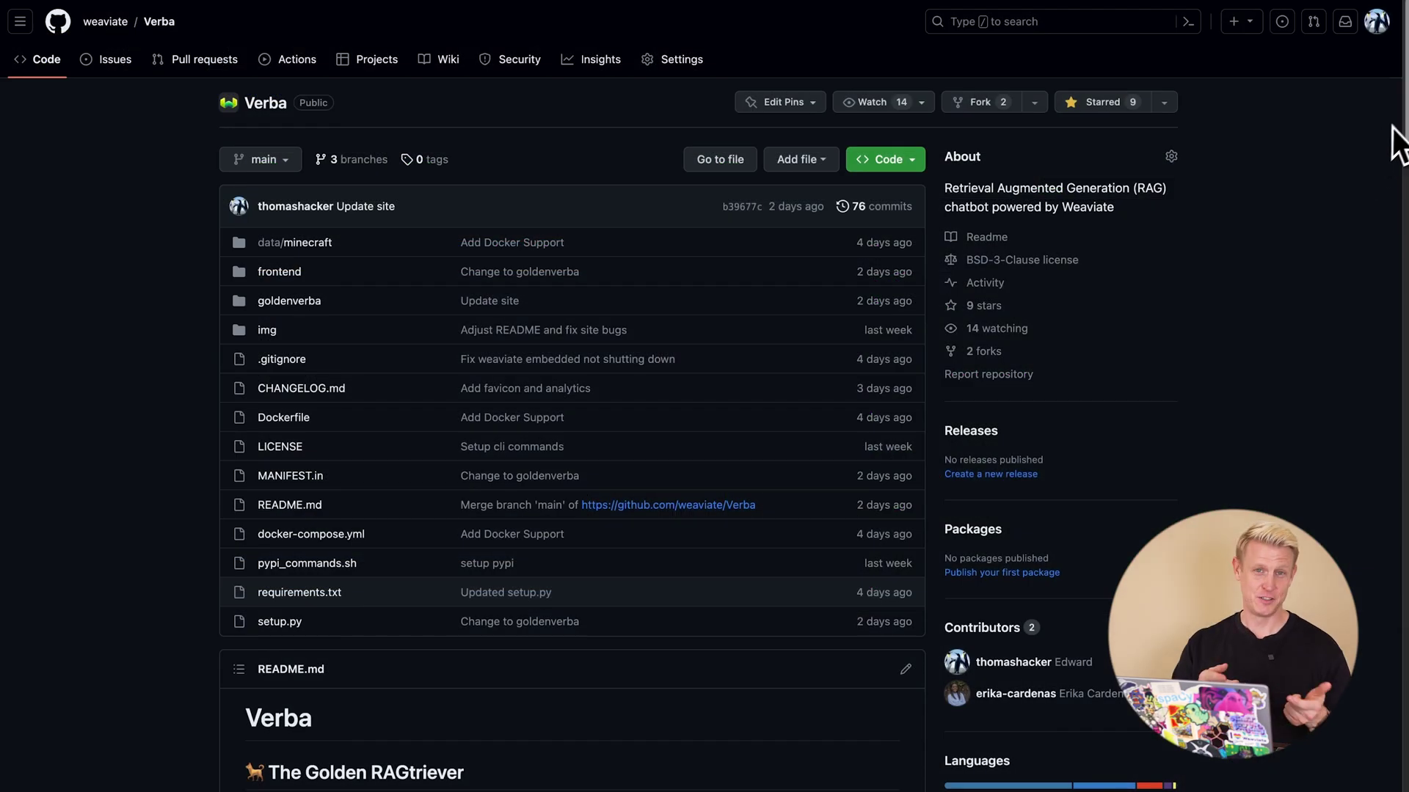
- Switch to the weaviate/Verba repository on GitHub and review its README, covering features, deployment options, data import, costs and architecture
scroll(1392, 142, down, 5)
scroll(704, 396, down, 5)
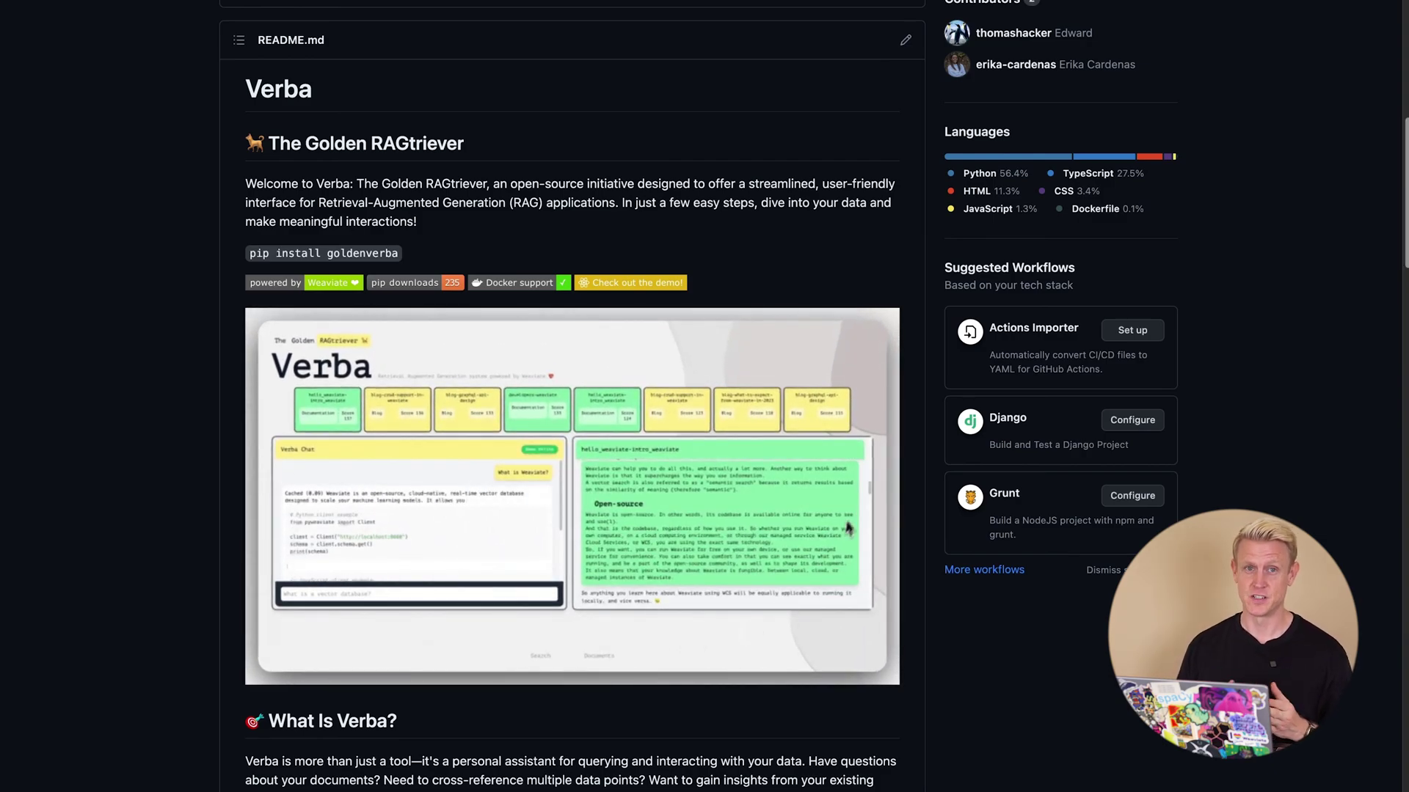
scroll(572, 396, down, 5)
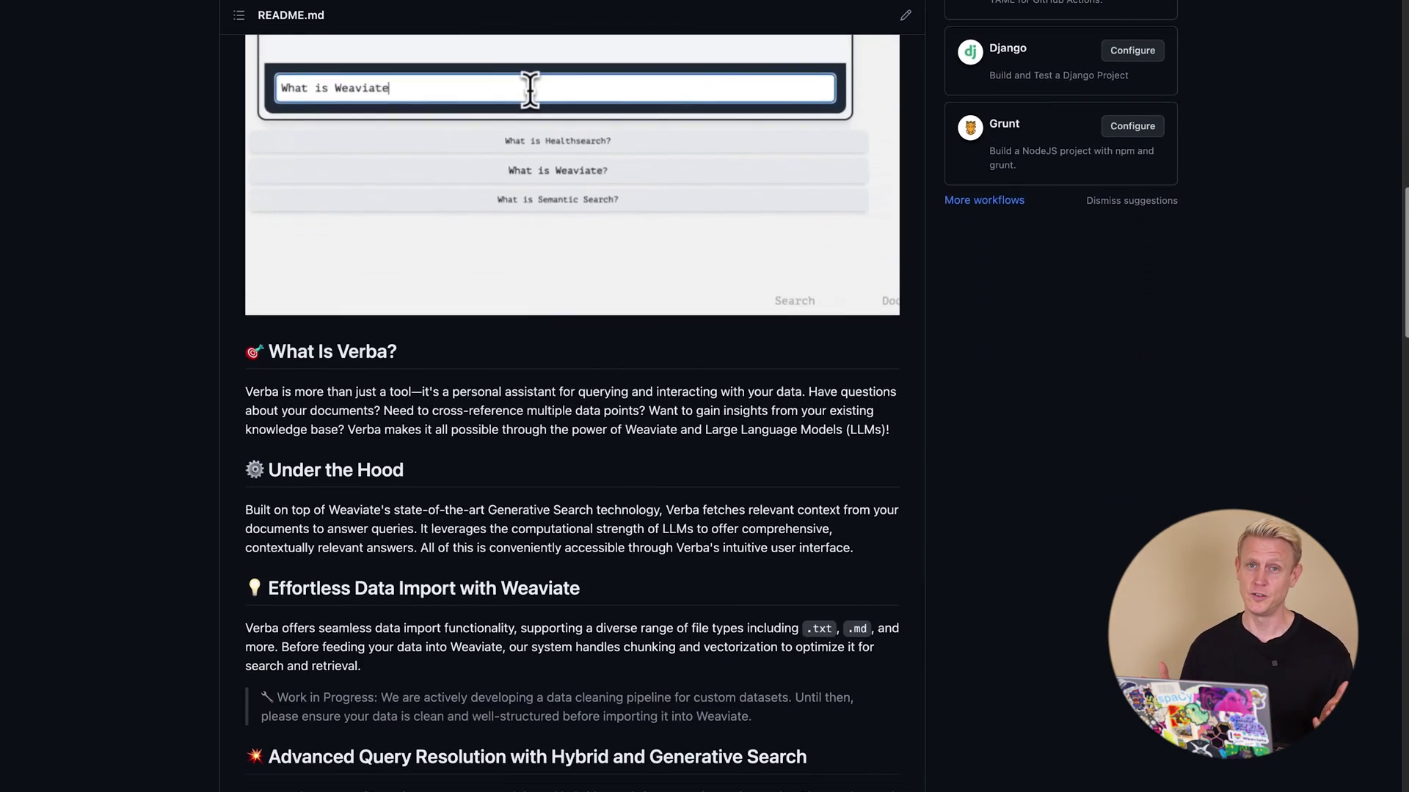
scroll(572, 397, down, 6)
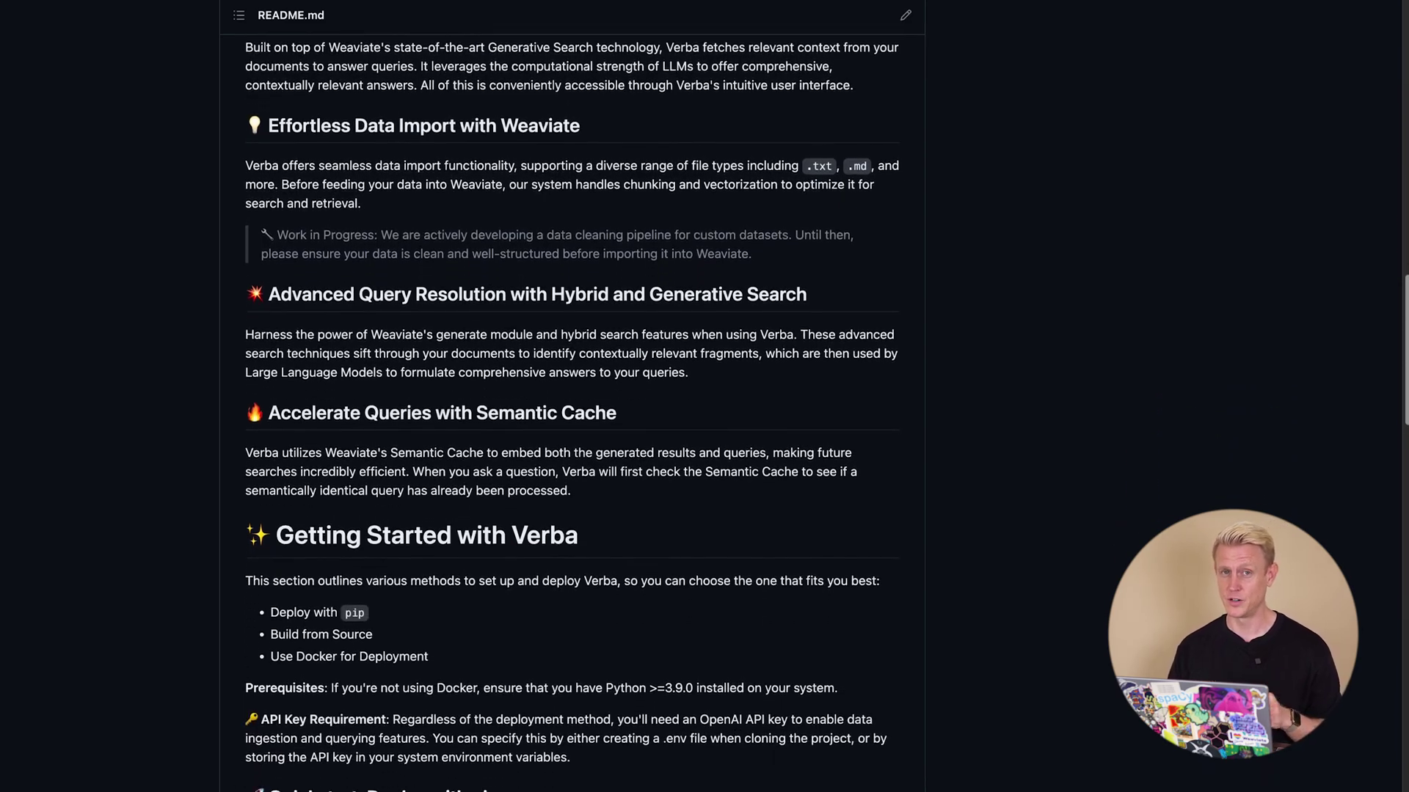
scroll(572, 396, down, 5)
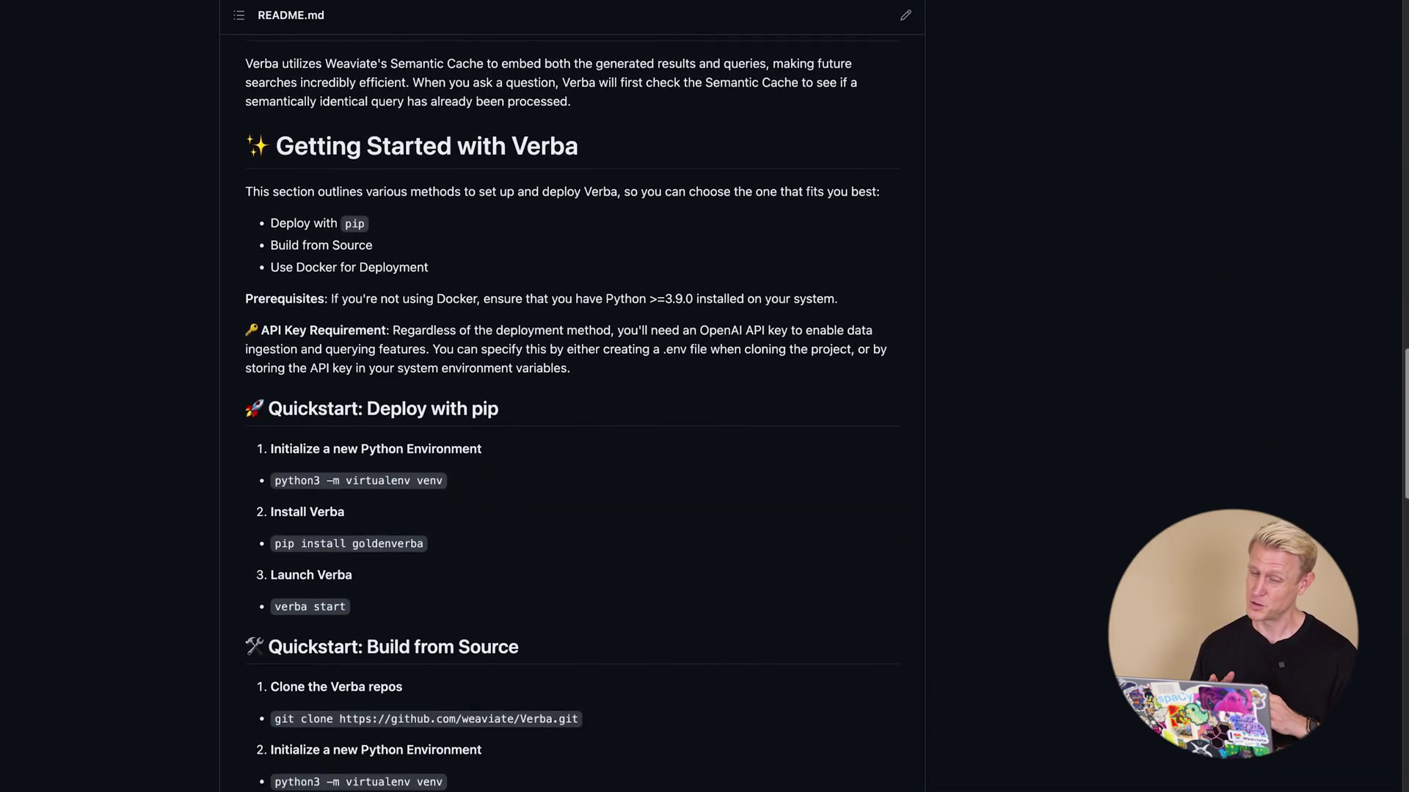
scroll(573, 396, down, 5)
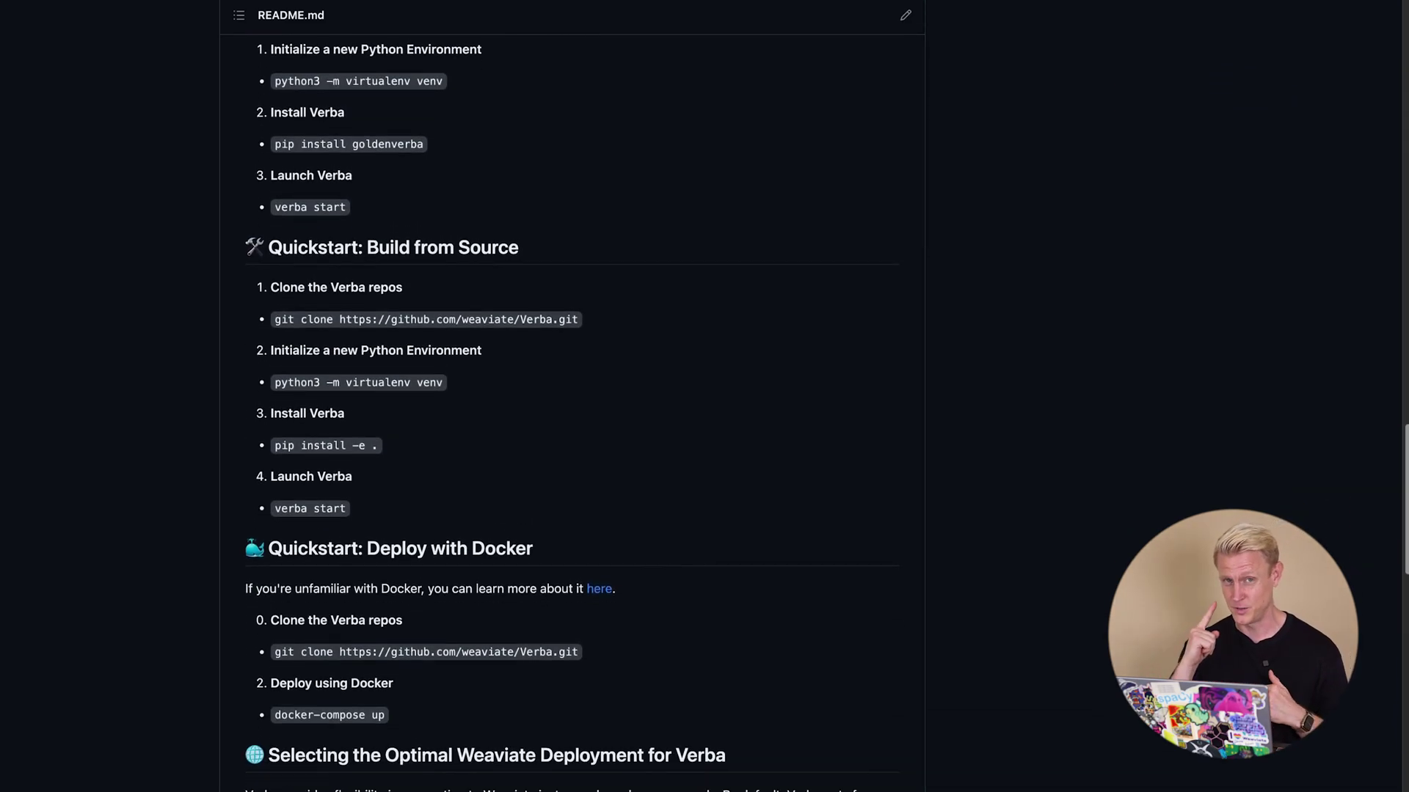
scroll(572, 397, down, 5)
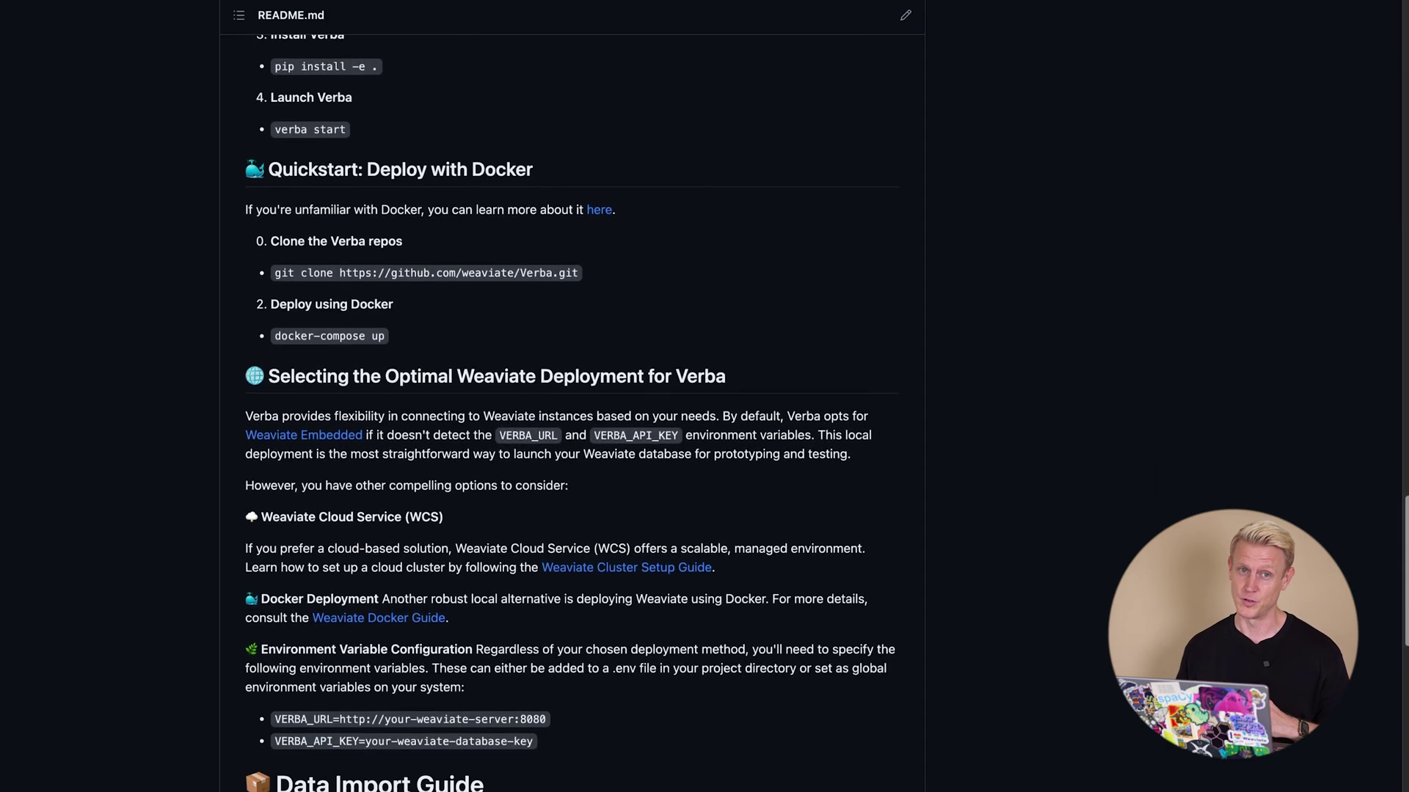
scroll(572, 396, down, 4)
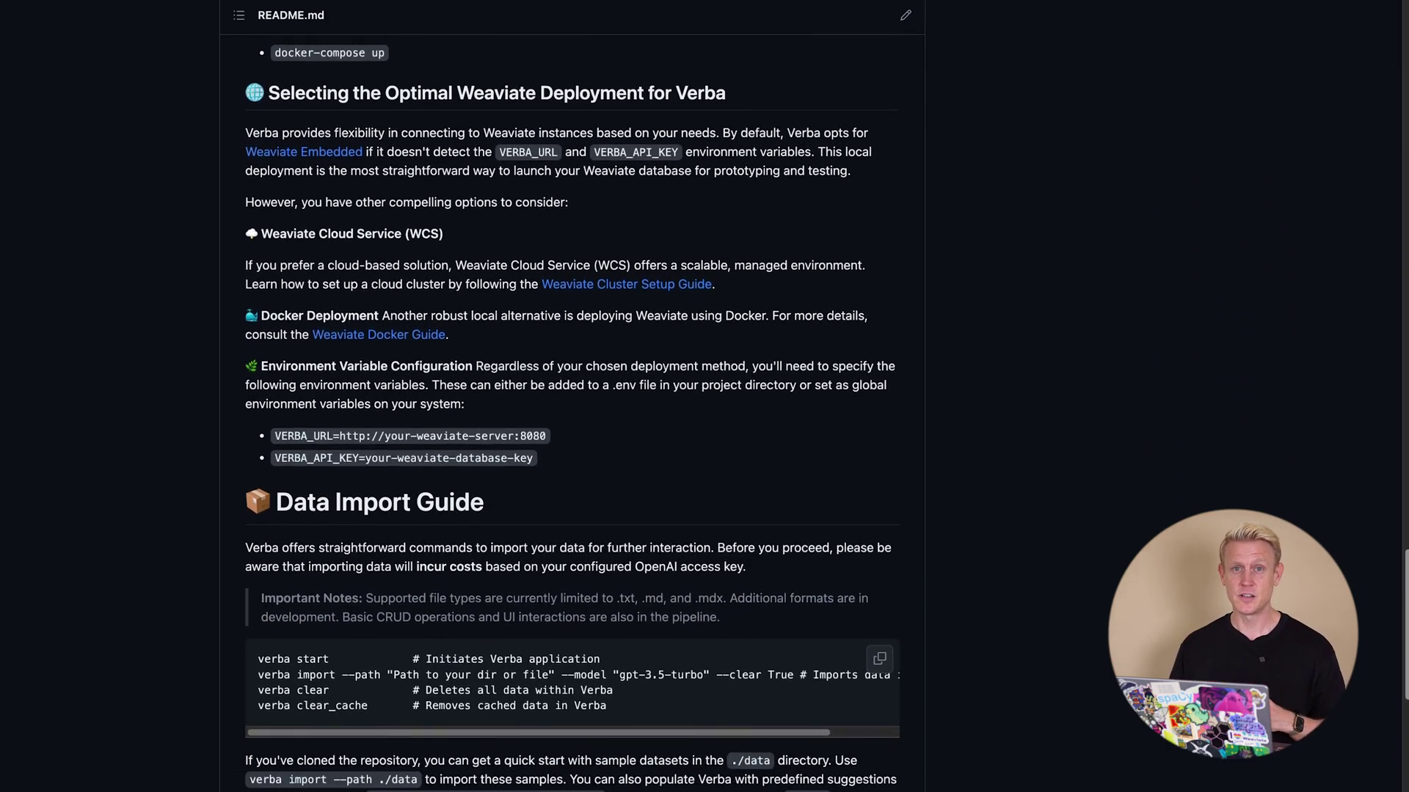
scroll(572, 396, down, 5)
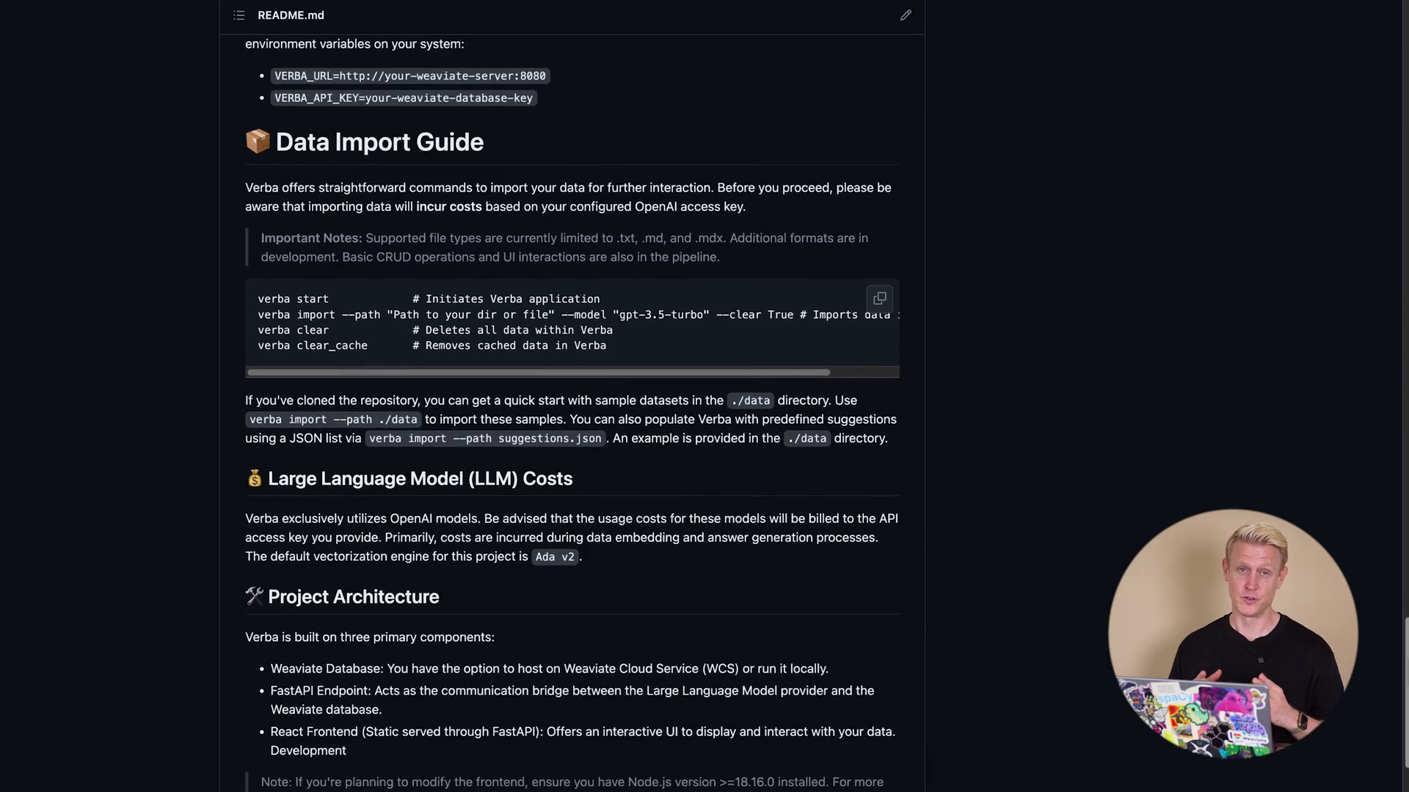
scroll(1402, 704, down, 2)
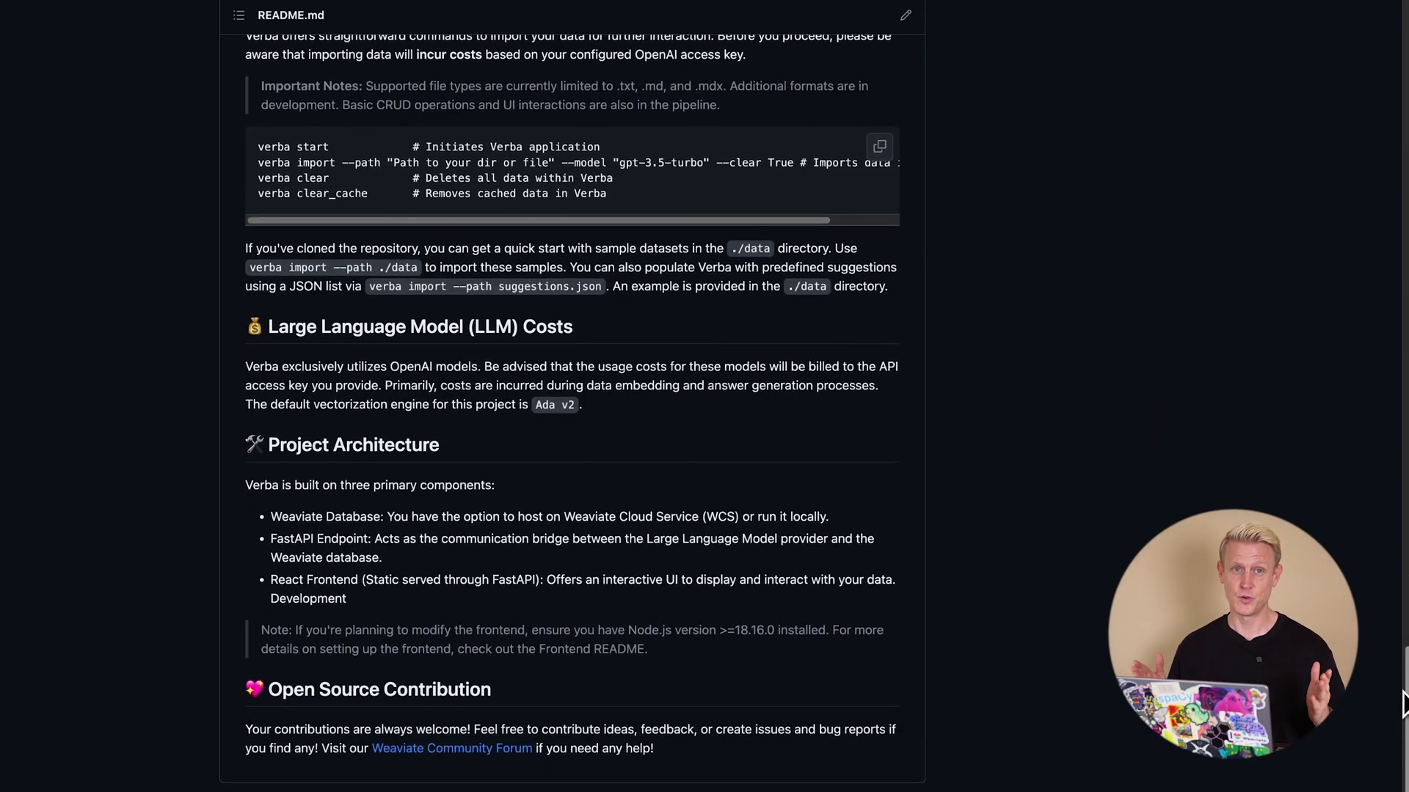
scroll(1403, 704, up, 20)
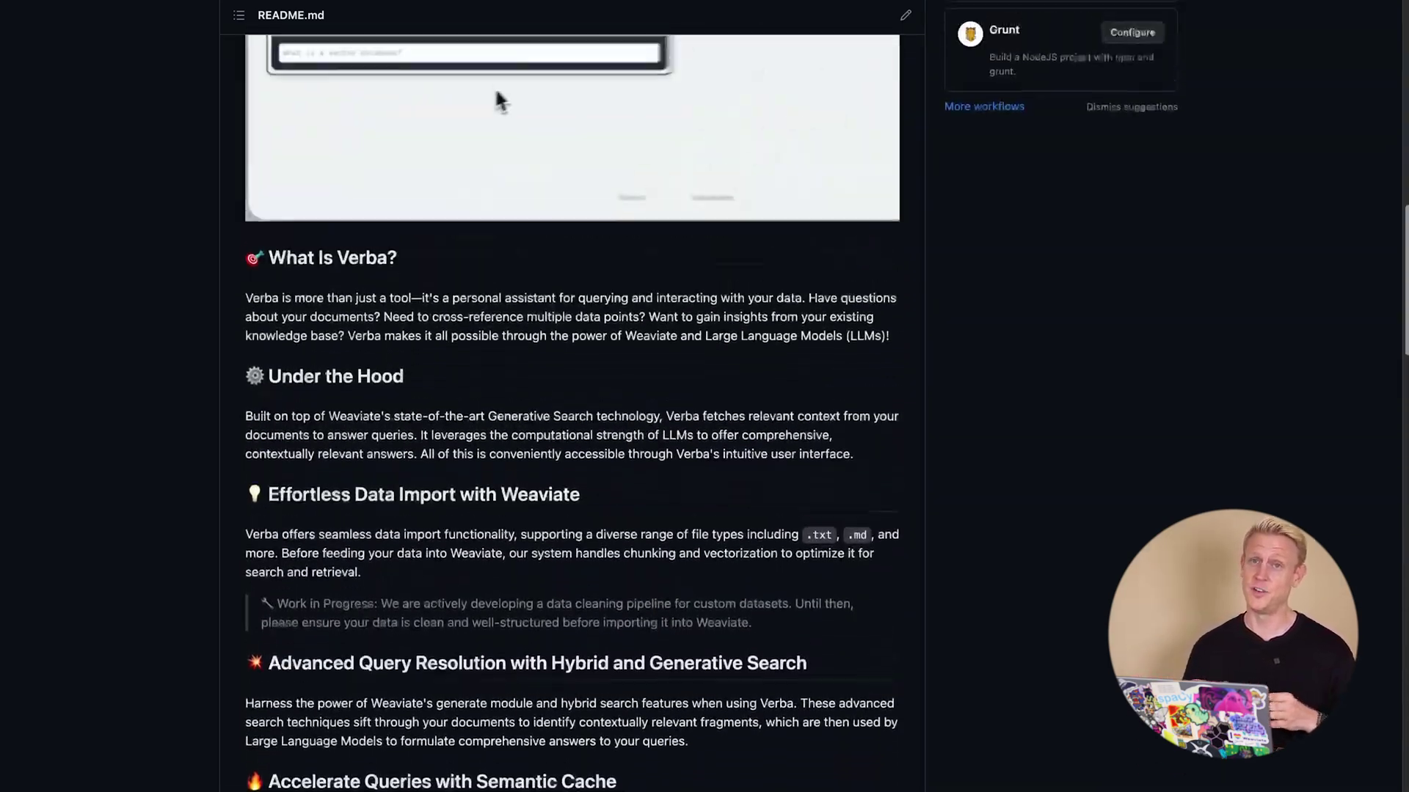
scroll(1361, 158, up, 9)
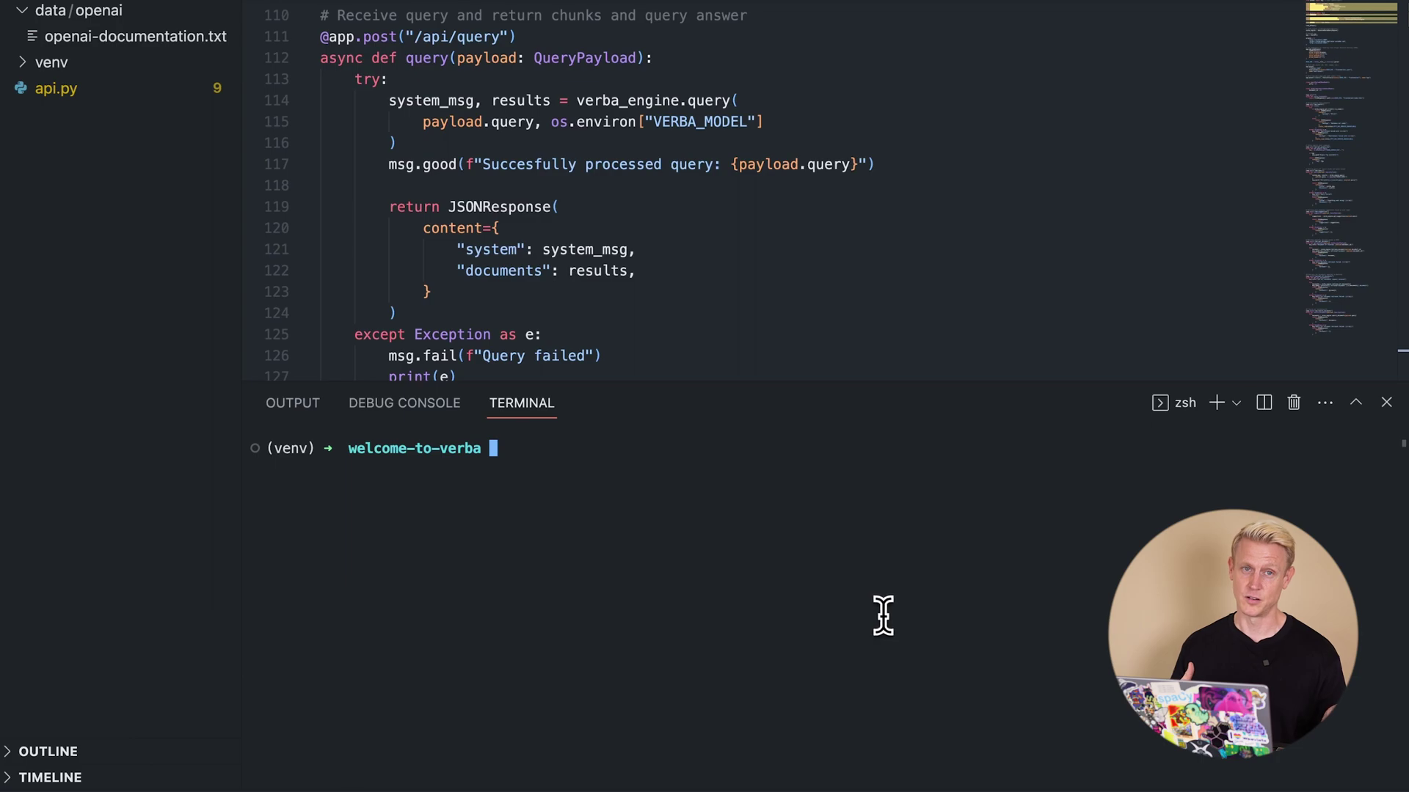
- Switch to the VS Code terminal in the welcome-to-verba project and run python --version to check the Python version
text(python --version)
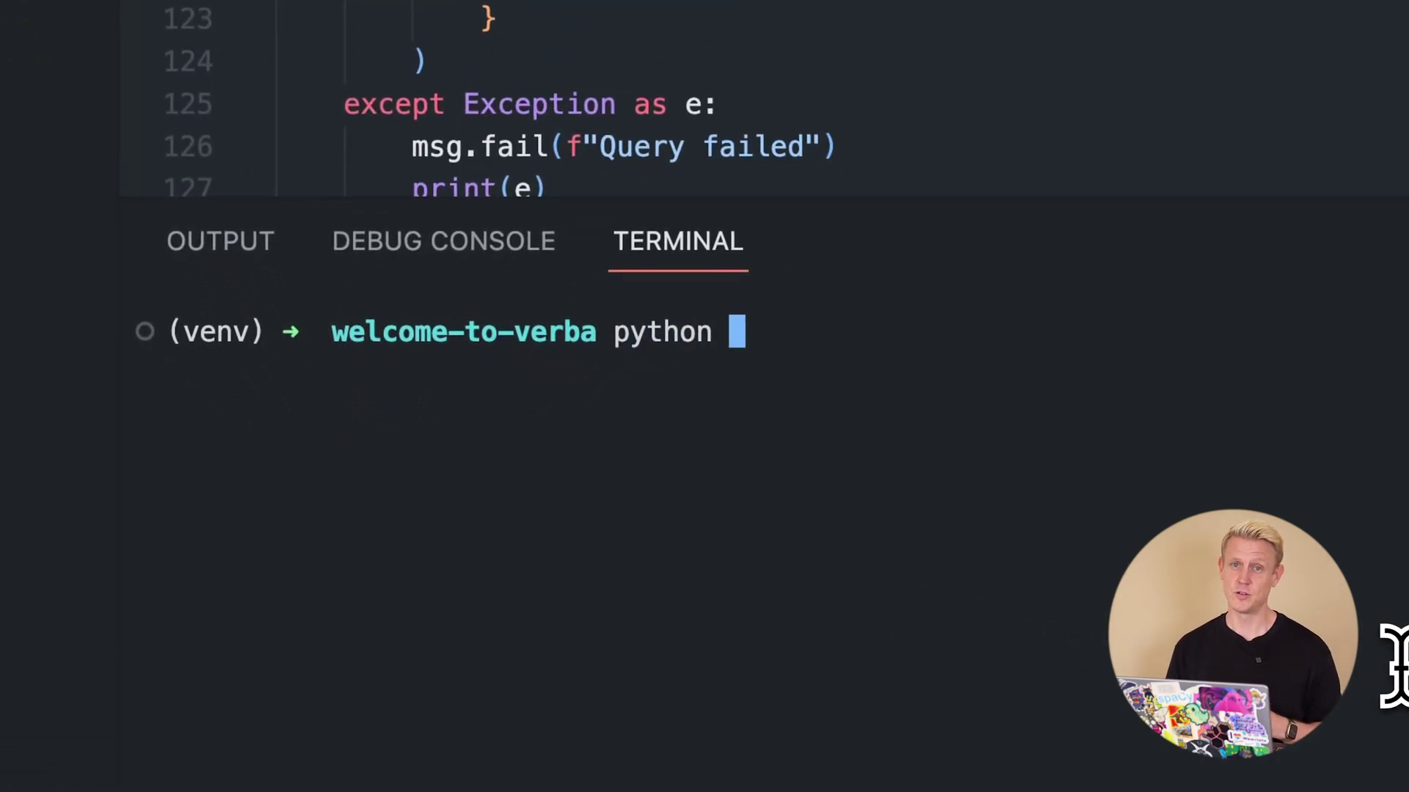
key(Return)
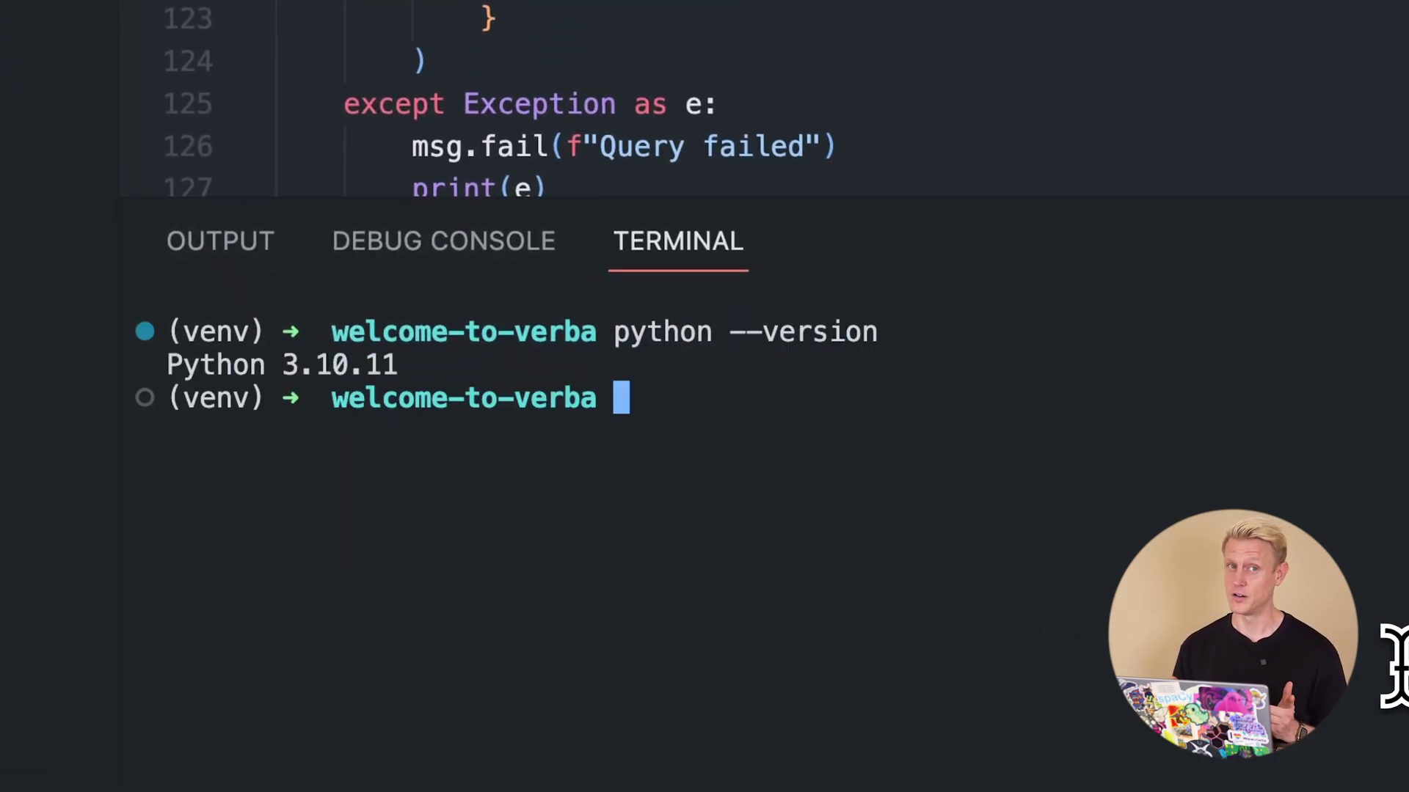
- Highlight the Python version line in the terminal output
drag(169, 364, 361, 365)
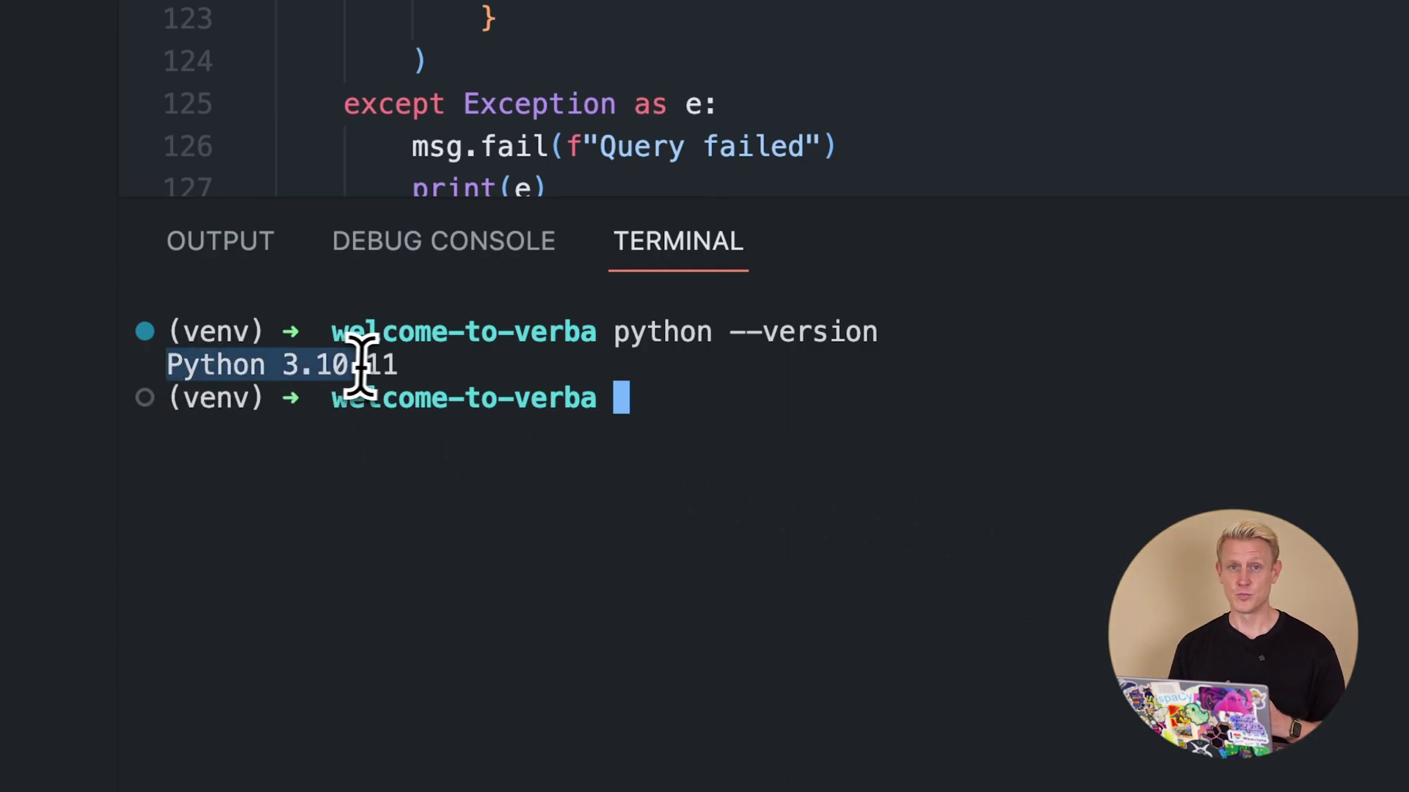
click(402, 364)
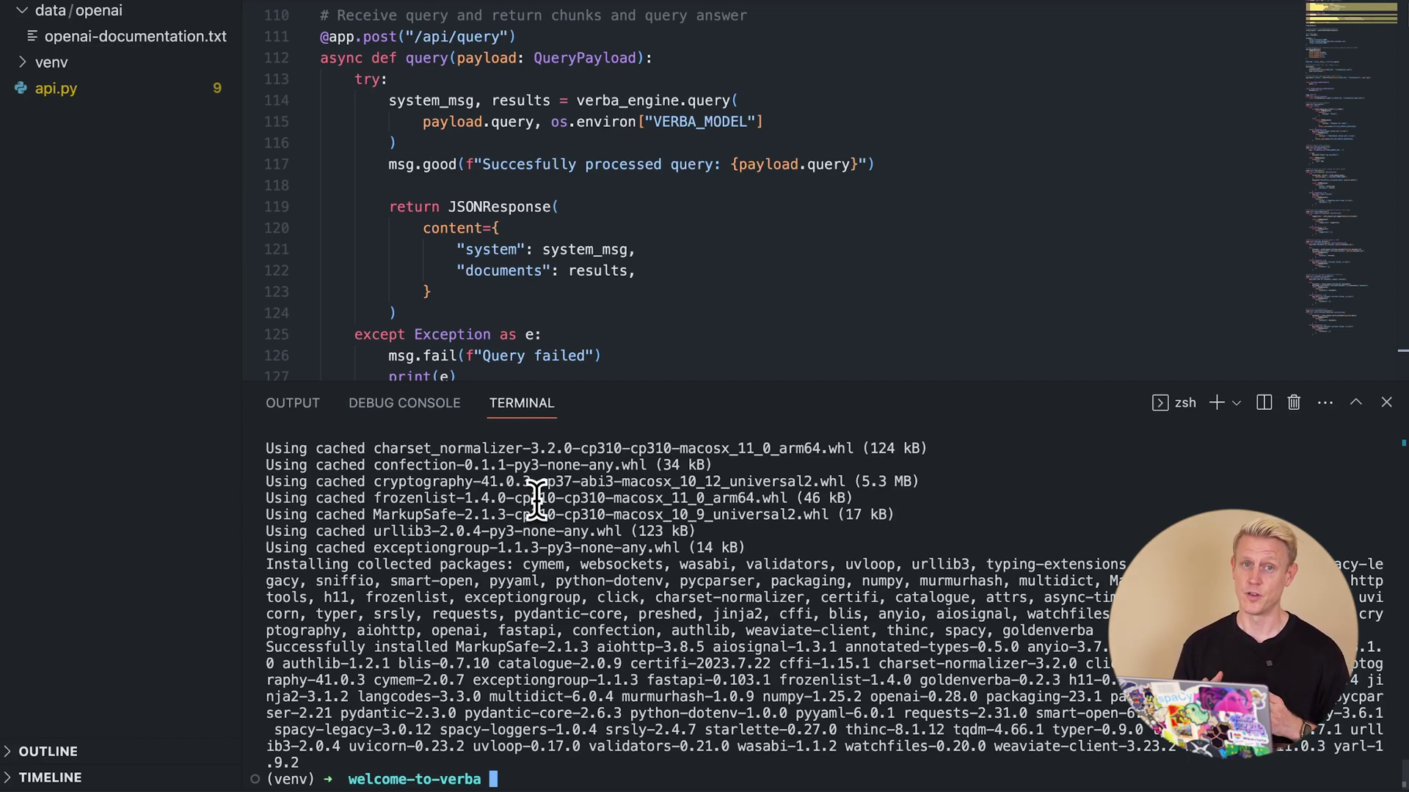
- Clear the terminal and open openai-documentation.txt from data/openai to skim through its API documentation text
key(super+k)
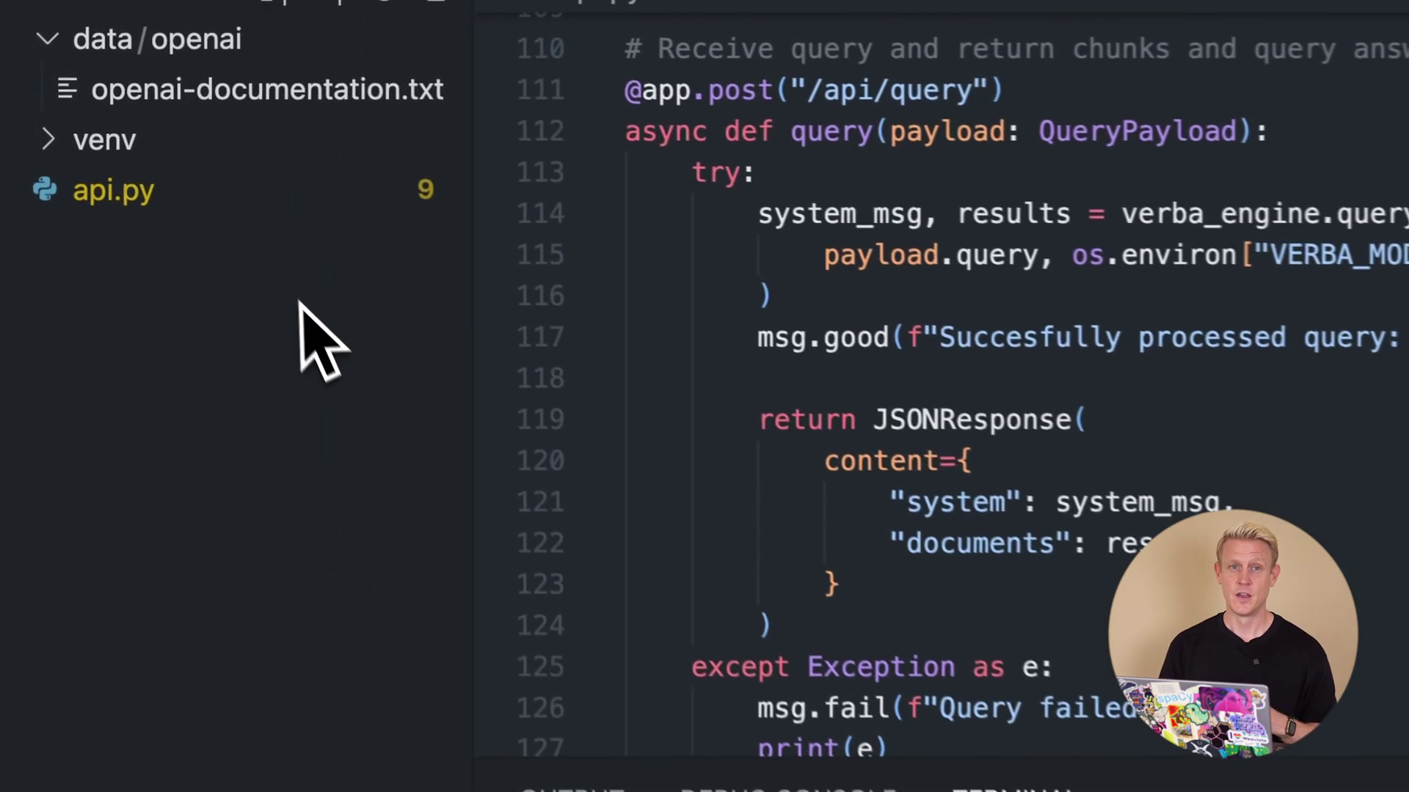
click(293, 94)
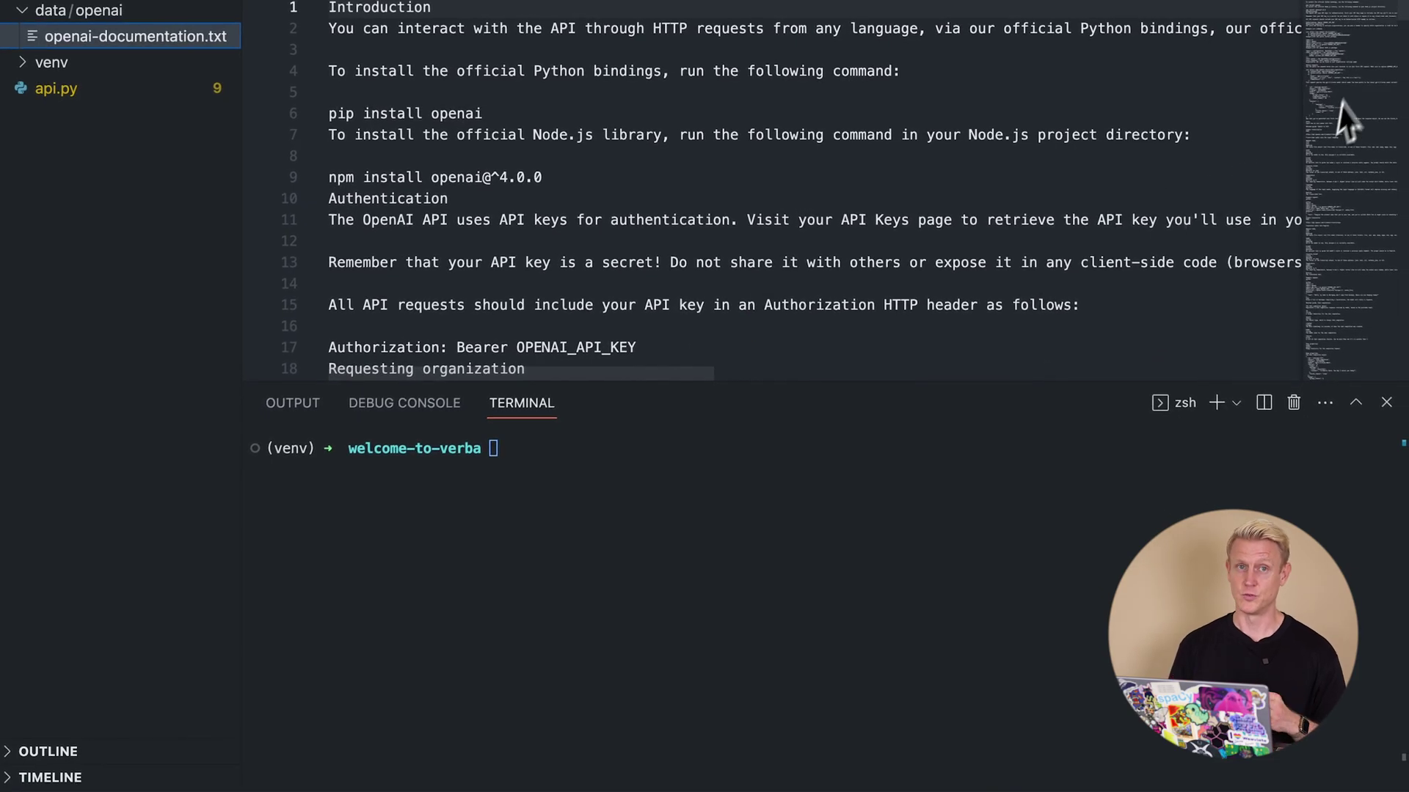
scroll(1350, 25, down, 20)
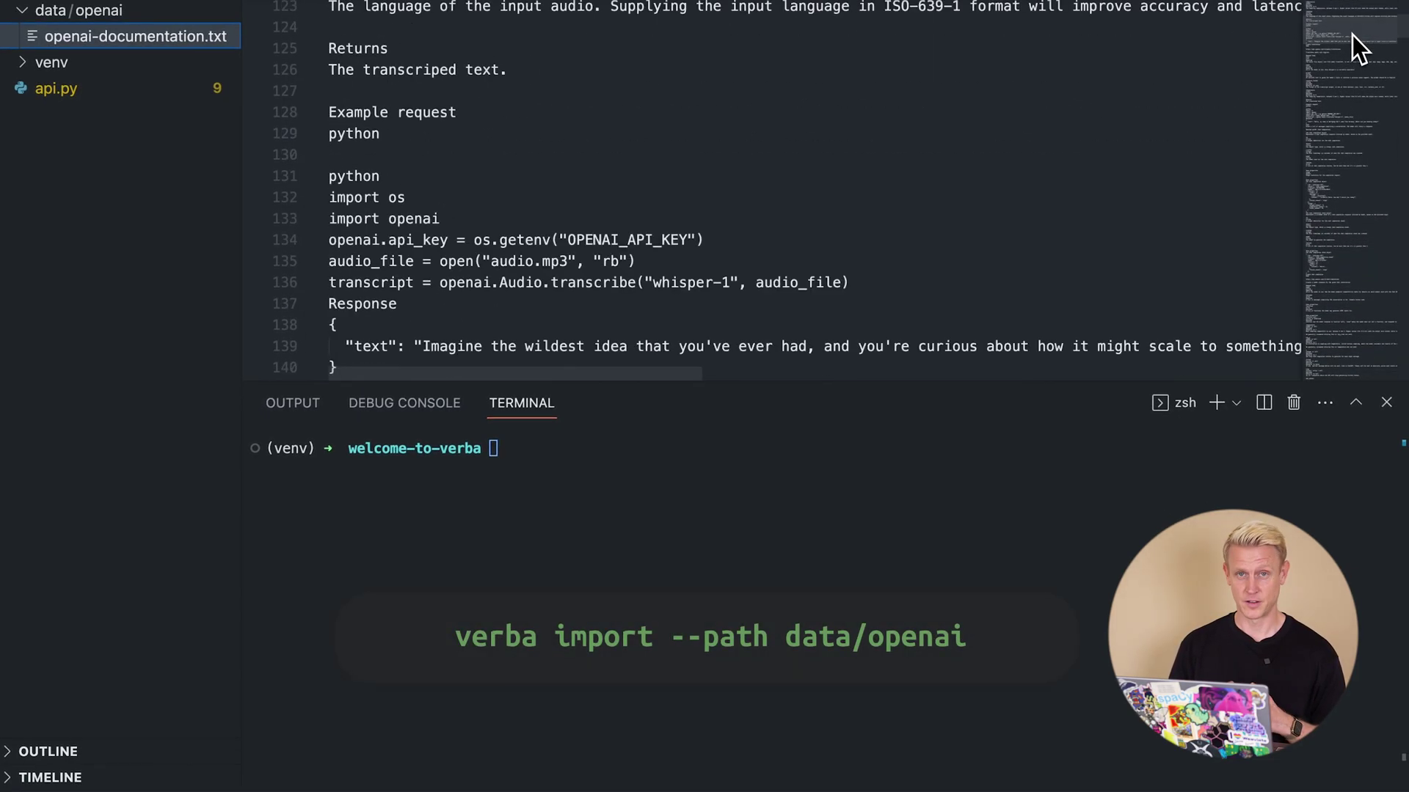
scroll(1353, 41, down, 10)
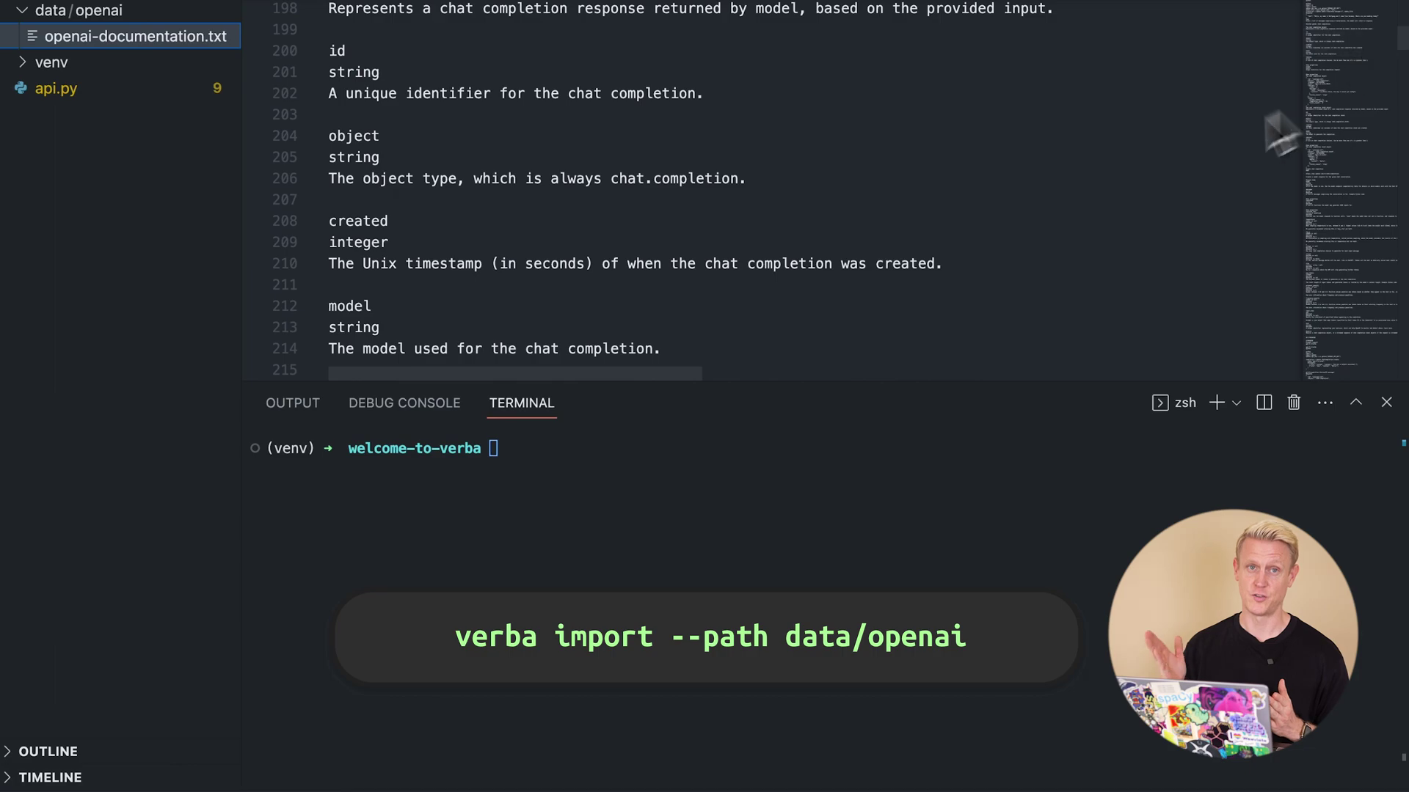
- Run verba import --path data/openai in the terminal to import the OpenAI documentation into Verba
click(796, 470)
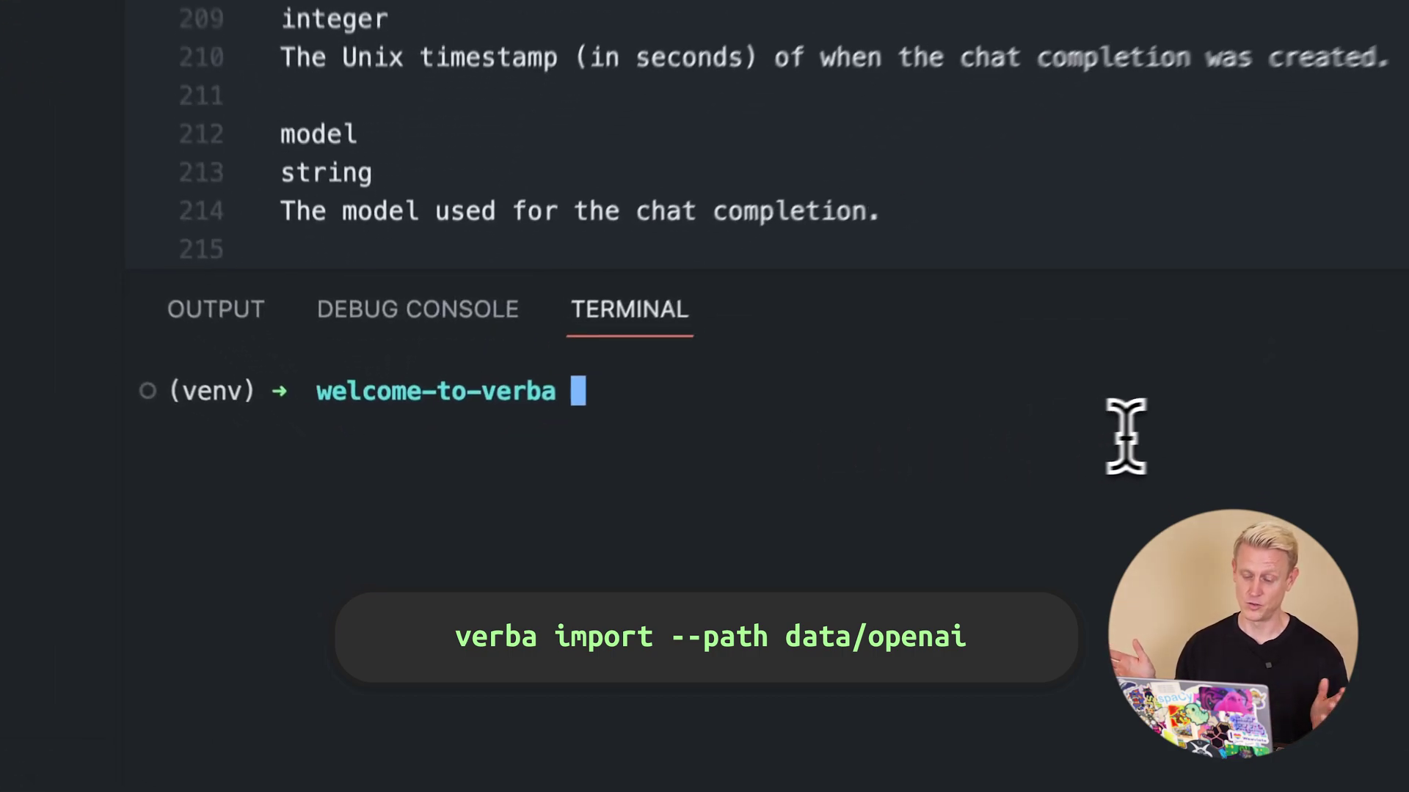
text(verba)
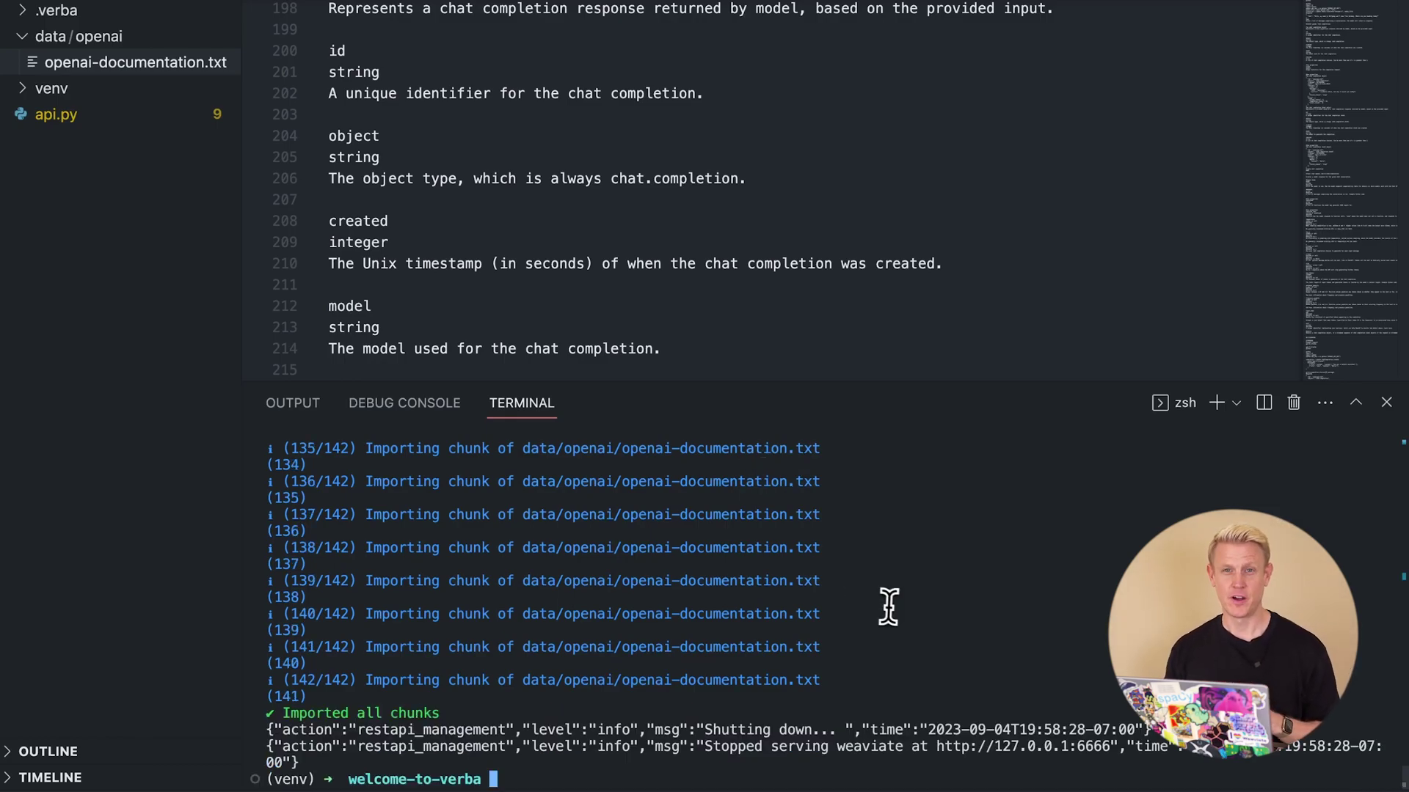
- Clear the import output from the terminal and launch the local Verba application with verba start
key(super+k)
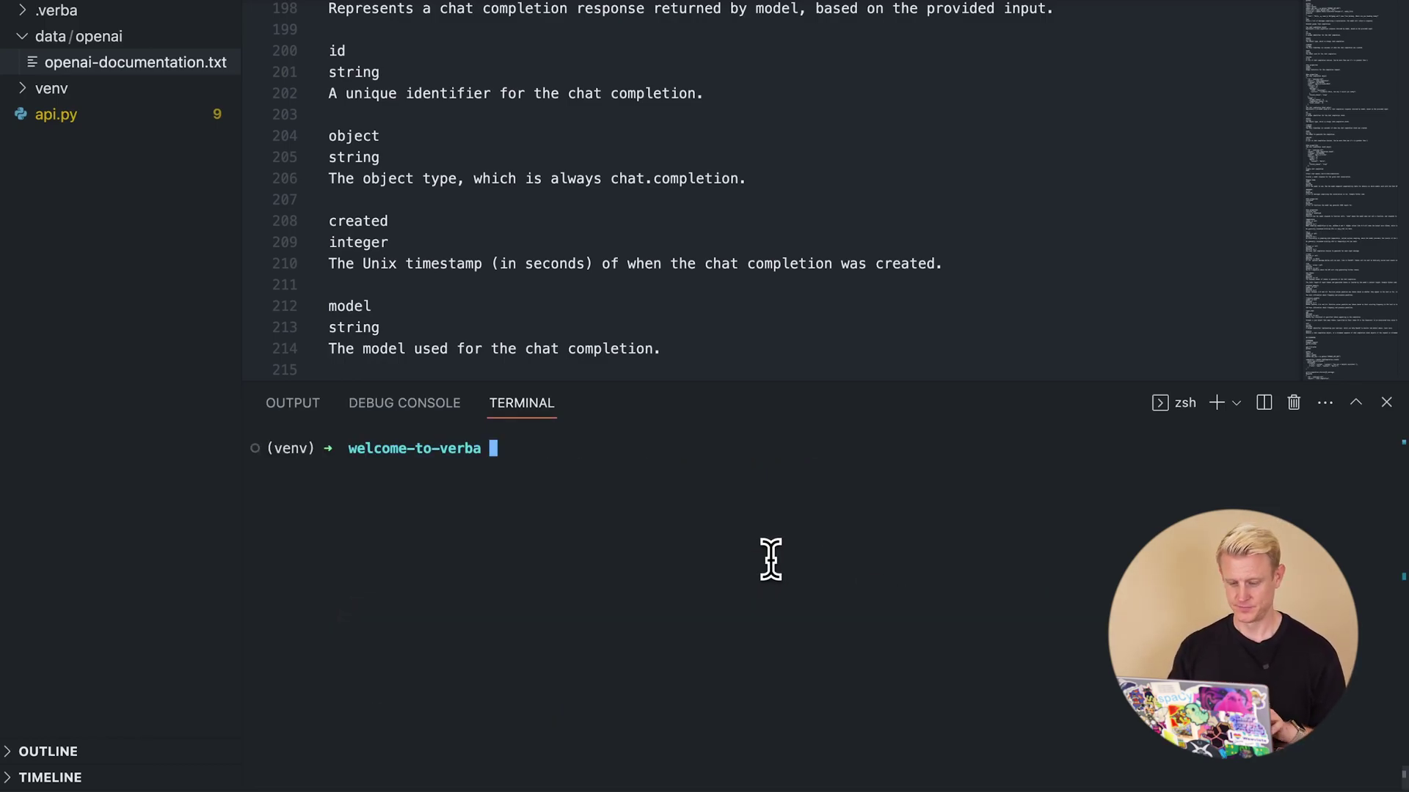
text(verba start)
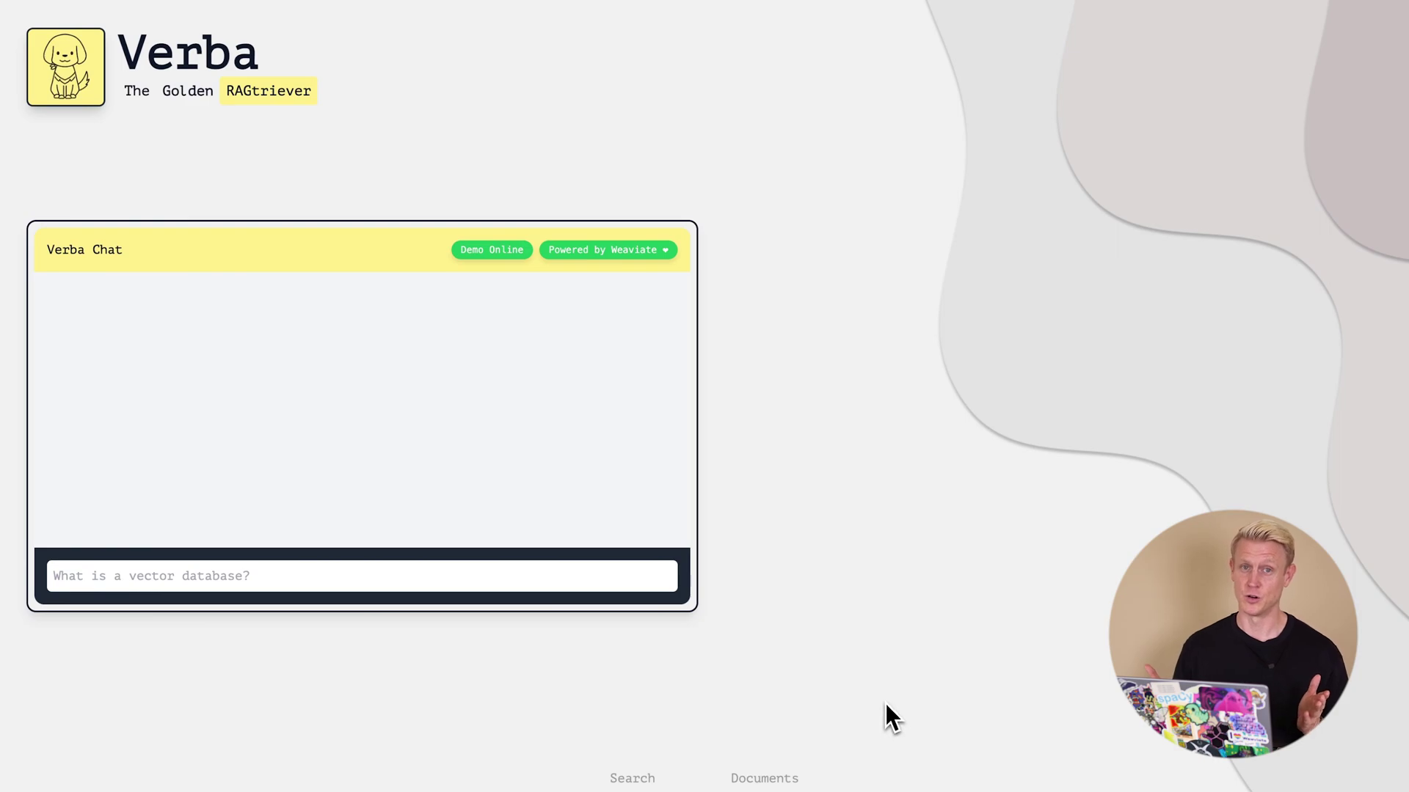
- Switch to the Verba web page and ask the chat "How to use the new function_calling method?"
click(616, 576)
text(How to us)
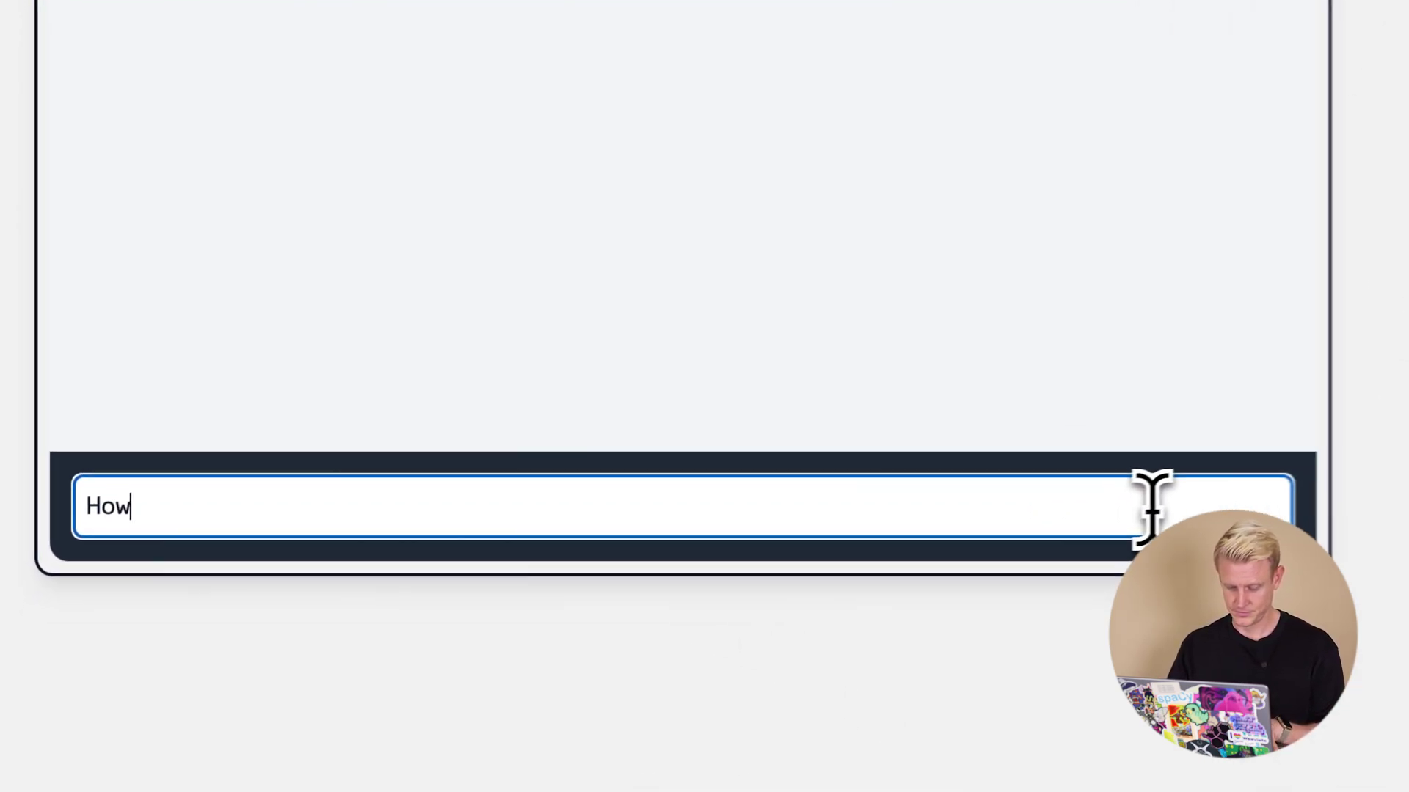
text(e the new functio)
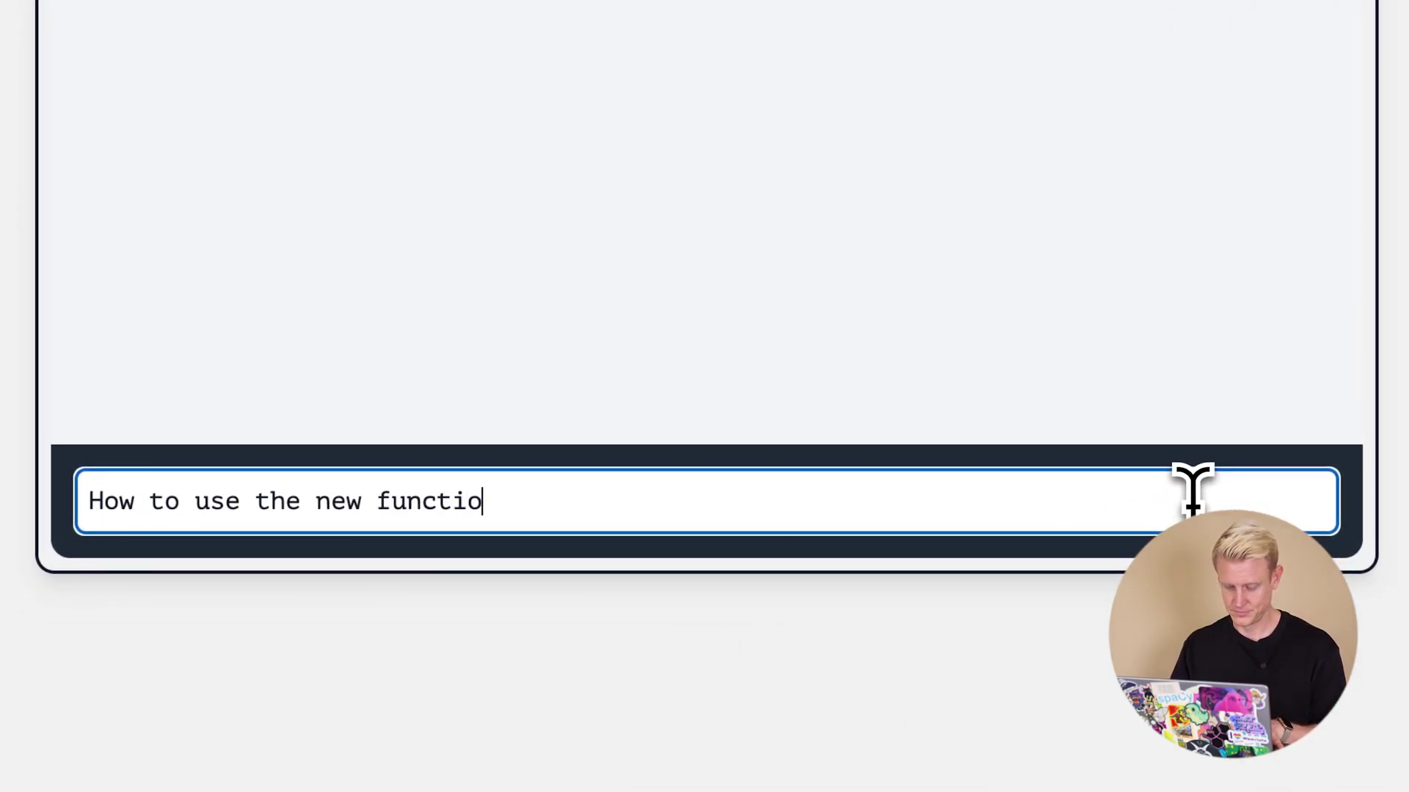
text(n_calling method?)
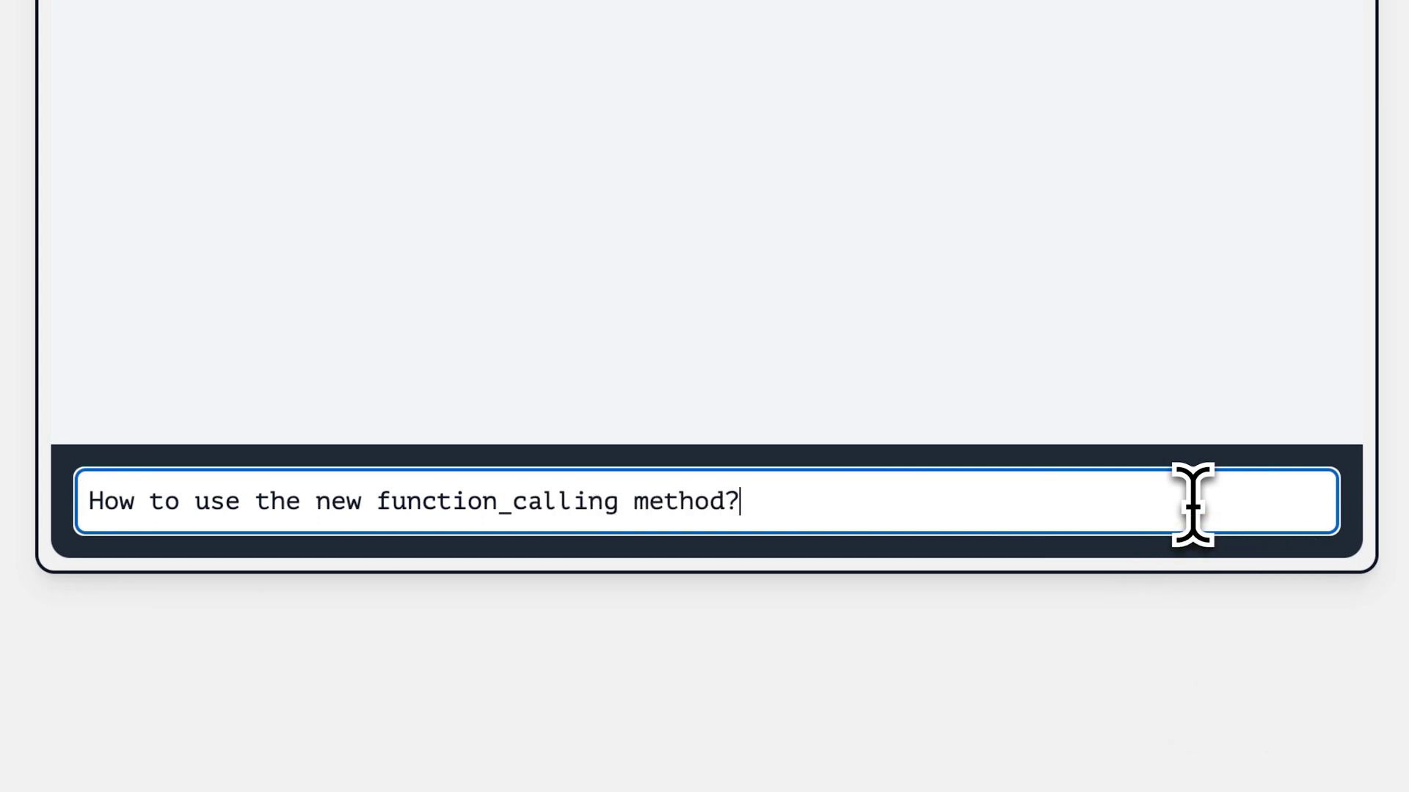
key(Return)
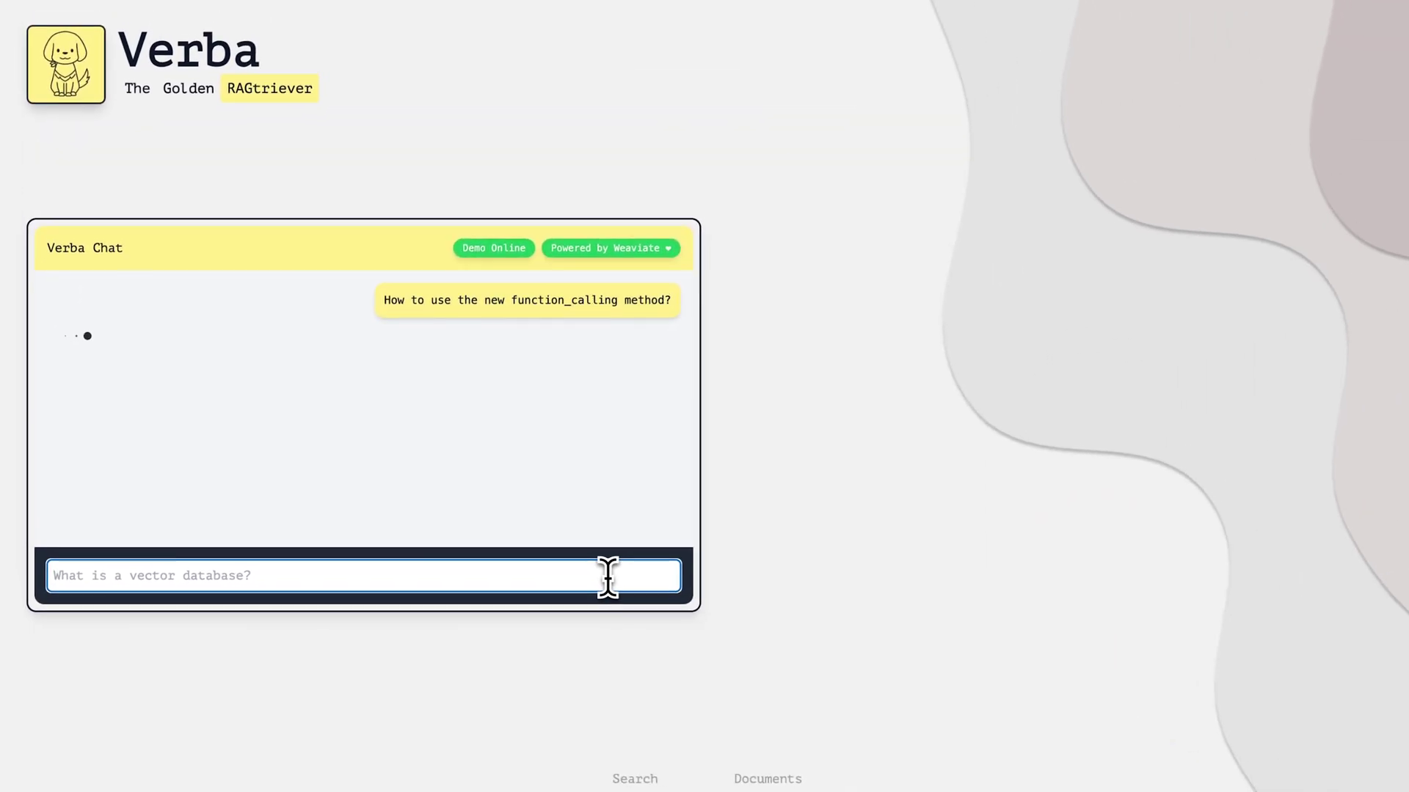